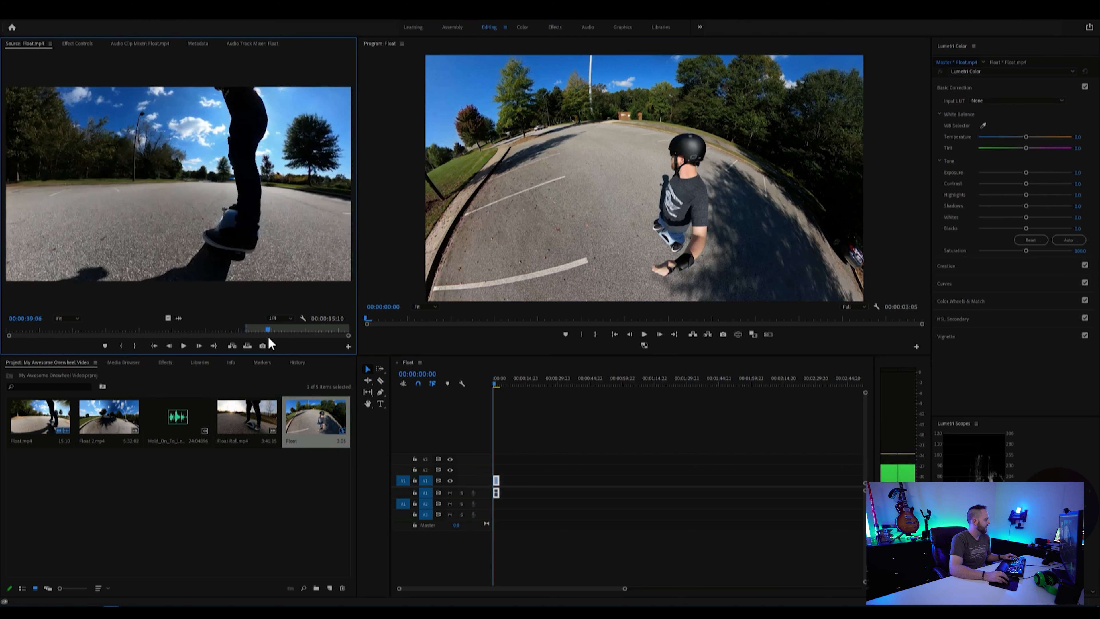
Step: Set the out point for a 3:12-long section of Float.mp4 and append it after the first clip in the sequence
{"action": "key", "text": "space"}
{"action": "key", "text": "o"}
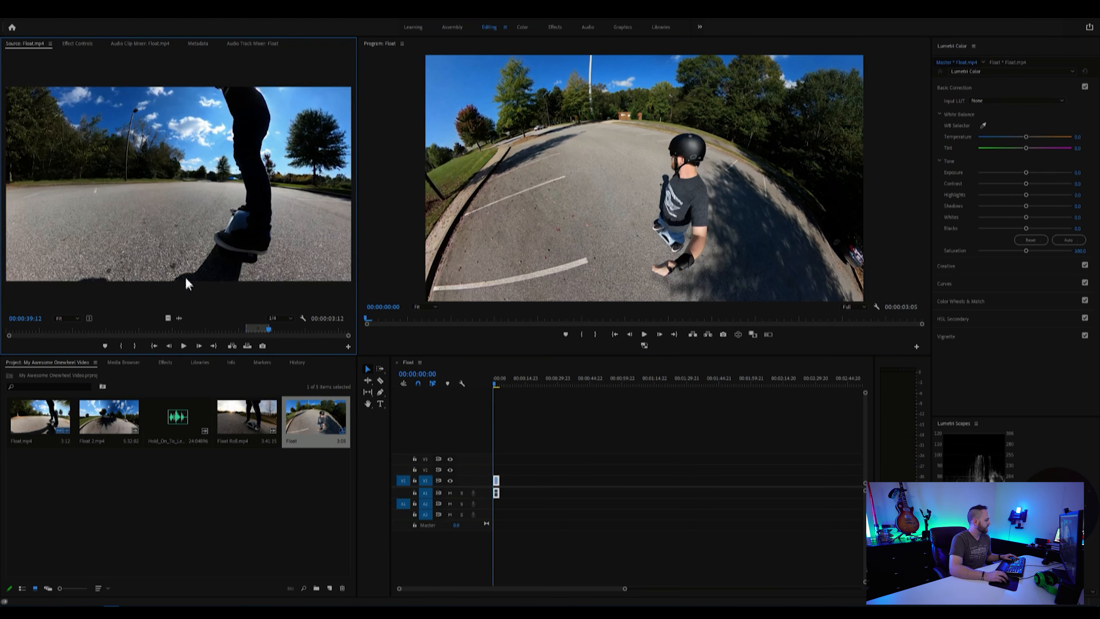
{"action": "left_click_drag", "start_coordinate": [496, 481], "coordinate": [506, 492]}
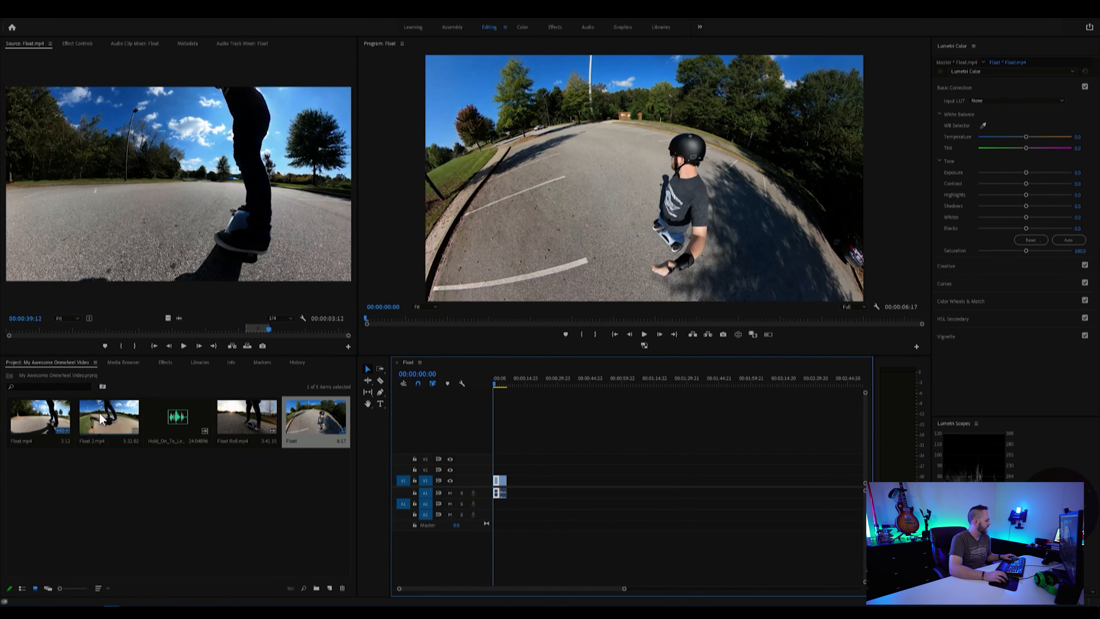
Step: Open Float 2.mp4, mark in and out points for a 17:23-long section, and append it to the sequence
{"action": "double_click", "coordinate": [100, 414]}
{"action": "mouse_move", "coordinate": [109, 333]}
{"action": "left_mouse_down"}
{"action": "mouse_move", "coordinate": [100, 339]}
{"action": "mouse_move", "coordinate": [119, 334]}
{"action": "left_mouse_up"}
{"action": "key", "text": "i"}
{"action": "key", "text": "o"}
{"action": "left_click_drag", "start_coordinate": [178, 191], "coordinate": [509, 493]}
Step: Mark a second section of Float 2.mp4, 5:21 long, and append it to the end of the sequence
{"action": "left_click", "coordinate": [183, 332]}
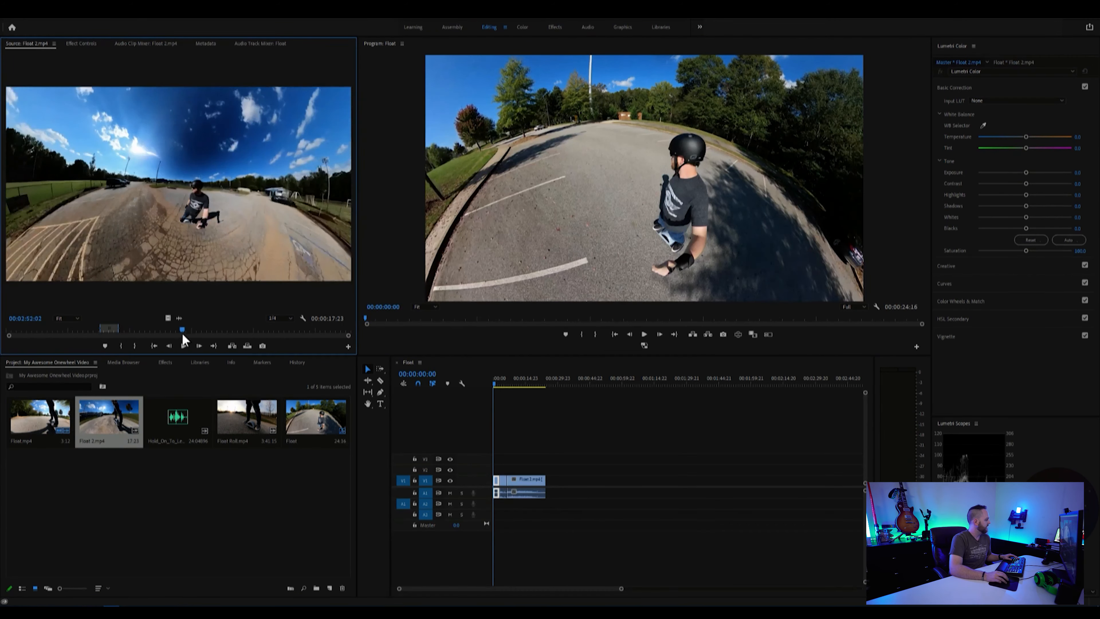
{"action": "left_click_drag", "start_coordinate": [182, 332], "coordinate": [153, 332]}
{"action": "key", "text": "i"}
{"action": "key", "text": "o"}
{"action": "left_click_drag", "start_coordinate": [178, 190], "coordinate": [549, 482]}
Step: Open Float Roll.mp4, mark a 10:15-long section, and append it to the end of the sequence
{"action": "double_click", "coordinate": [246, 416]}
{"action": "key", "text": "i"}
{"action": "left_click_drag", "start_coordinate": [33, 328], "coordinate": [49, 333]}
{"action": "key", "text": "o"}
{"action": "left_click_drag", "start_coordinate": [179, 191], "coordinate": [562, 492]}
Step: Place the Hold_On_To_Let_Go music clip on audio track A2 at the very start of the sequence
{"action": "left_click_drag", "start_coordinate": [527, 384], "coordinate": [489, 396]}
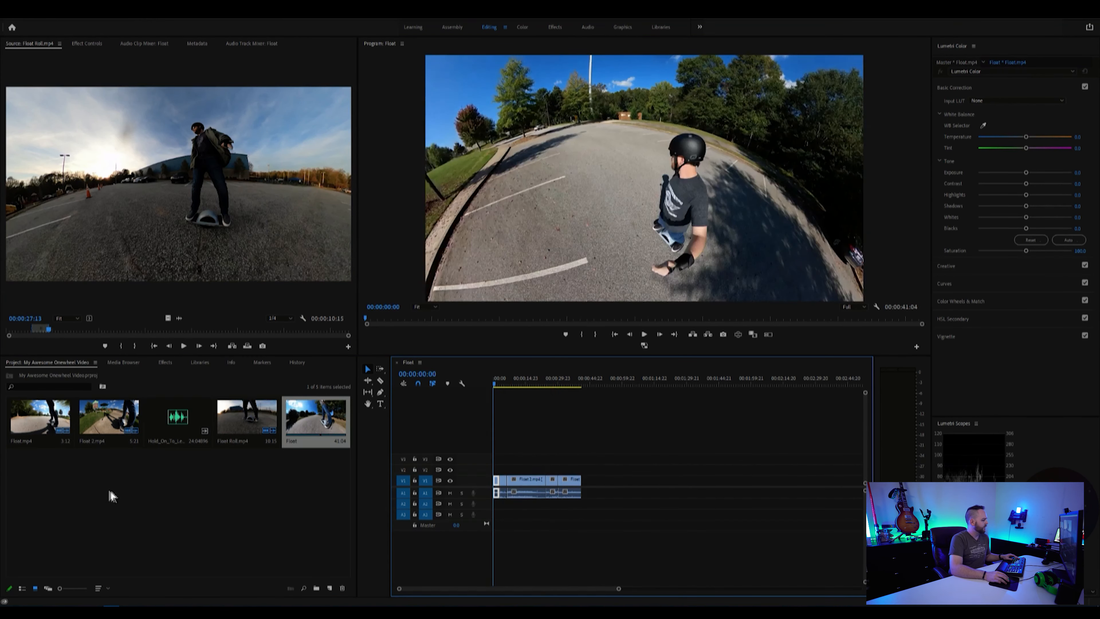
{"action": "left_click_drag", "start_coordinate": [177, 418], "coordinate": [498, 503]}
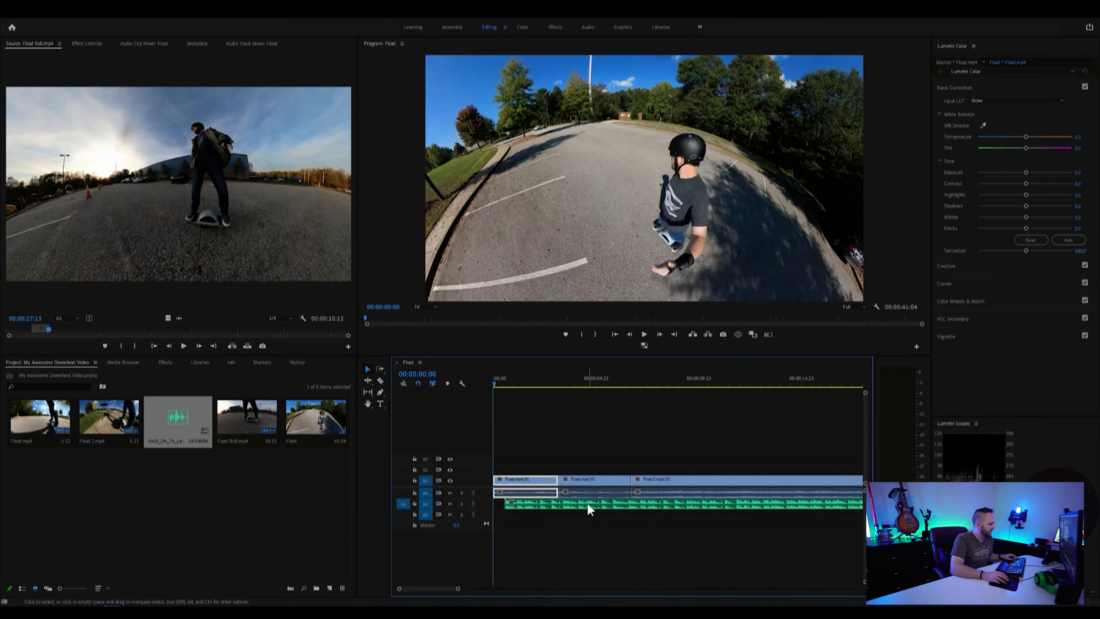
{"action": "left_click", "coordinate": [589, 504]}
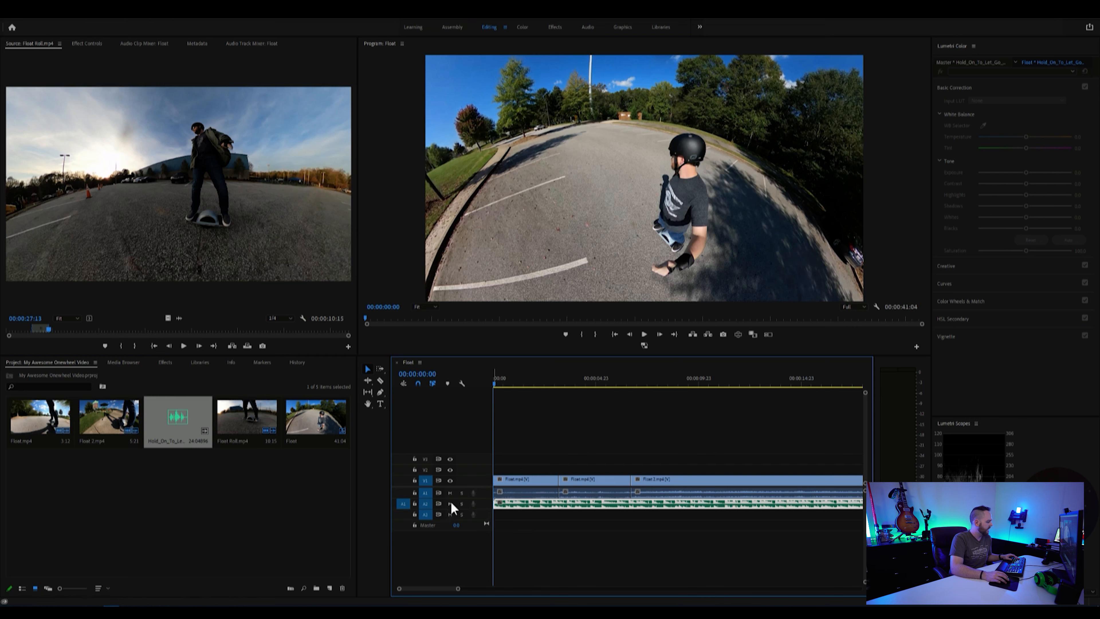
Step: Expand the audio tracks and adjust the volume levels of the music and the first Float.mp4 clip
{"action": "double_click", "coordinate": [484, 502]}
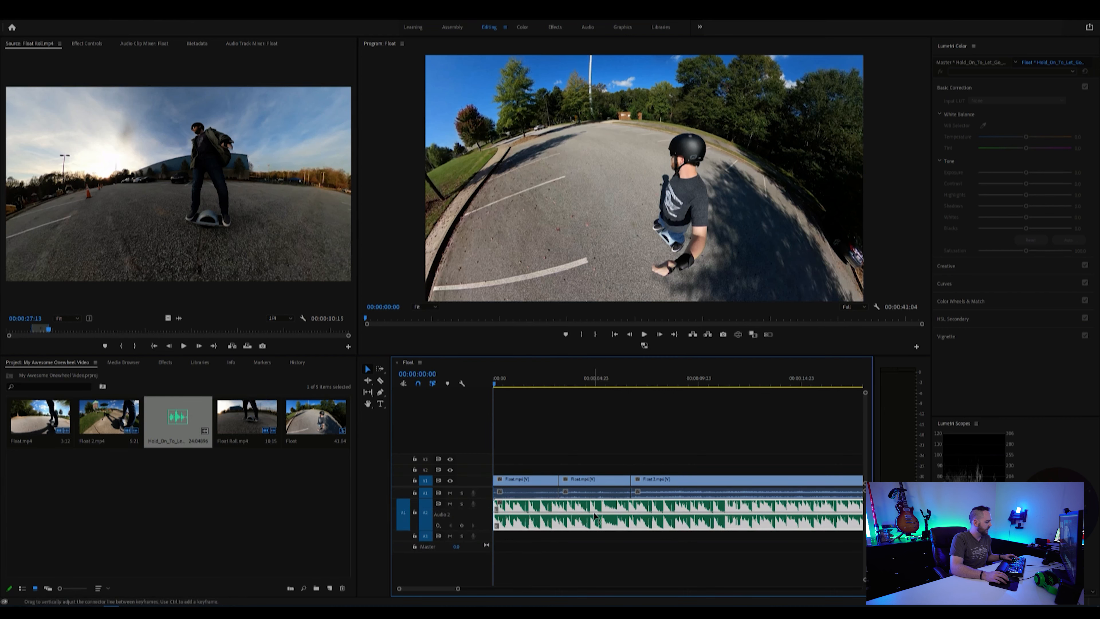
{"action": "left_click_drag", "start_coordinate": [595, 516], "coordinate": [596, 510]}
{"action": "double_click", "coordinate": [483, 492]}
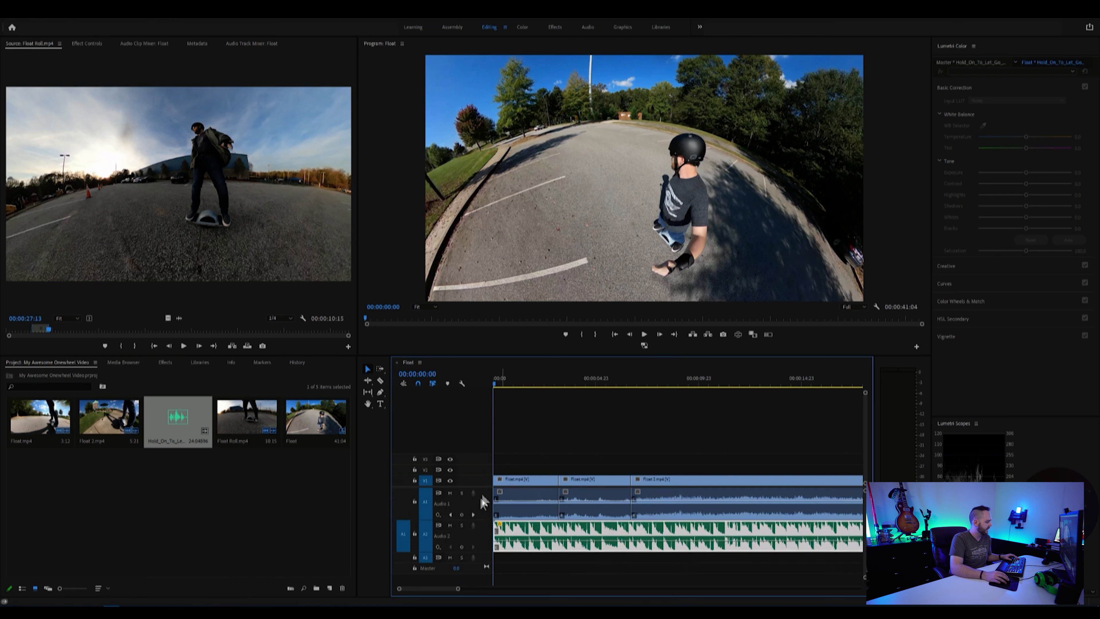
{"action": "left_click_drag", "start_coordinate": [518, 504], "coordinate": [518, 518]}
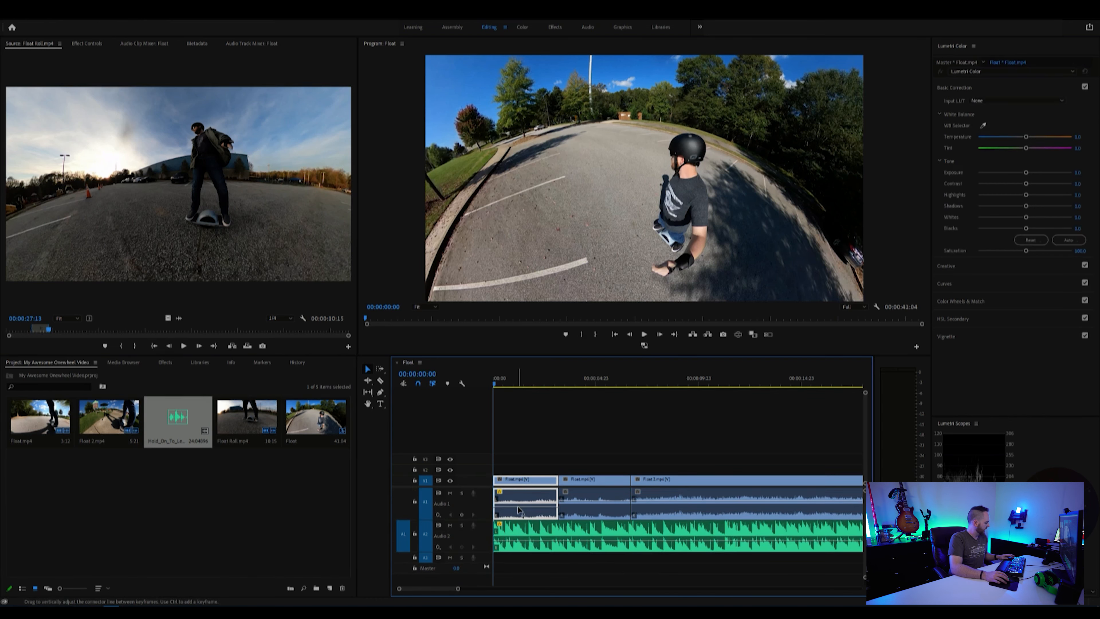
{"action": "double_click", "coordinate": [483, 499]}
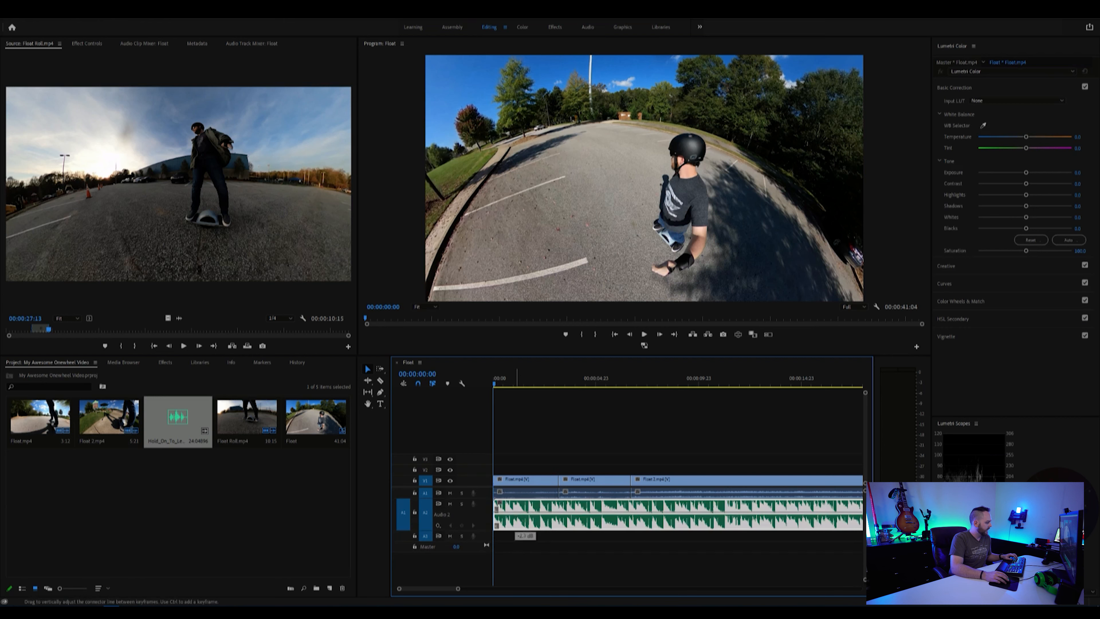
{"action": "left_click_drag", "start_coordinate": [522, 515], "coordinate": [521, 516]}
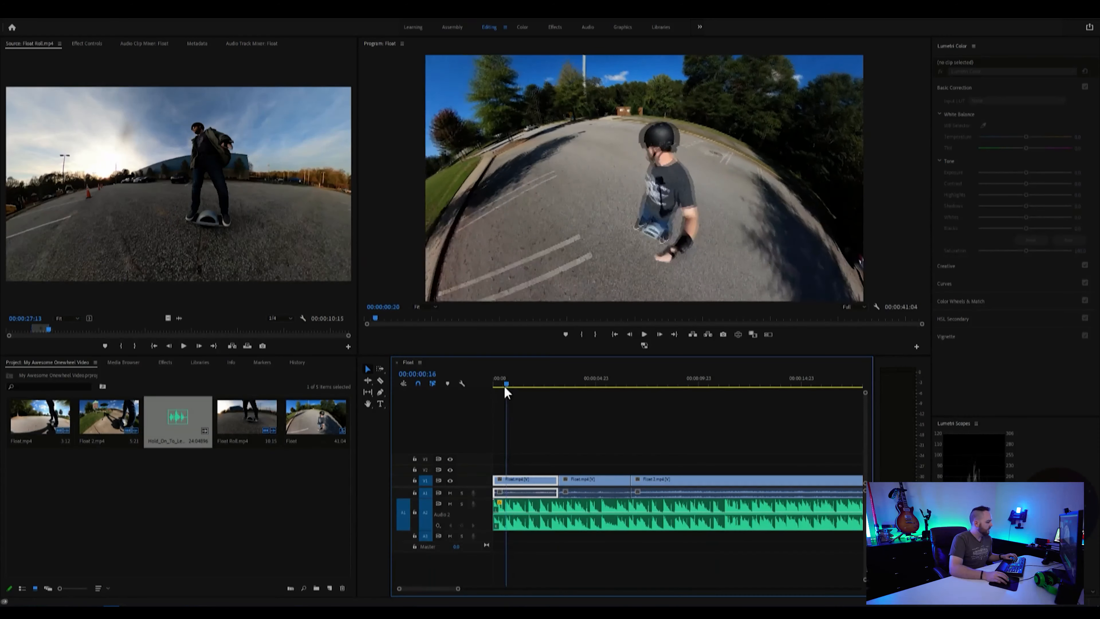
Step: Cut the first Float.mp4 clip at 00:00:01:00, delete its remainder and ripple delete the gap
{"action": "mouse_move", "coordinate": [509, 389]}
{"action": "left_mouse_down"}
{"action": "mouse_move", "coordinate": [524, 393]}
{"action": "mouse_move", "coordinate": [513, 394]}
{"action": "left_mouse_up"}
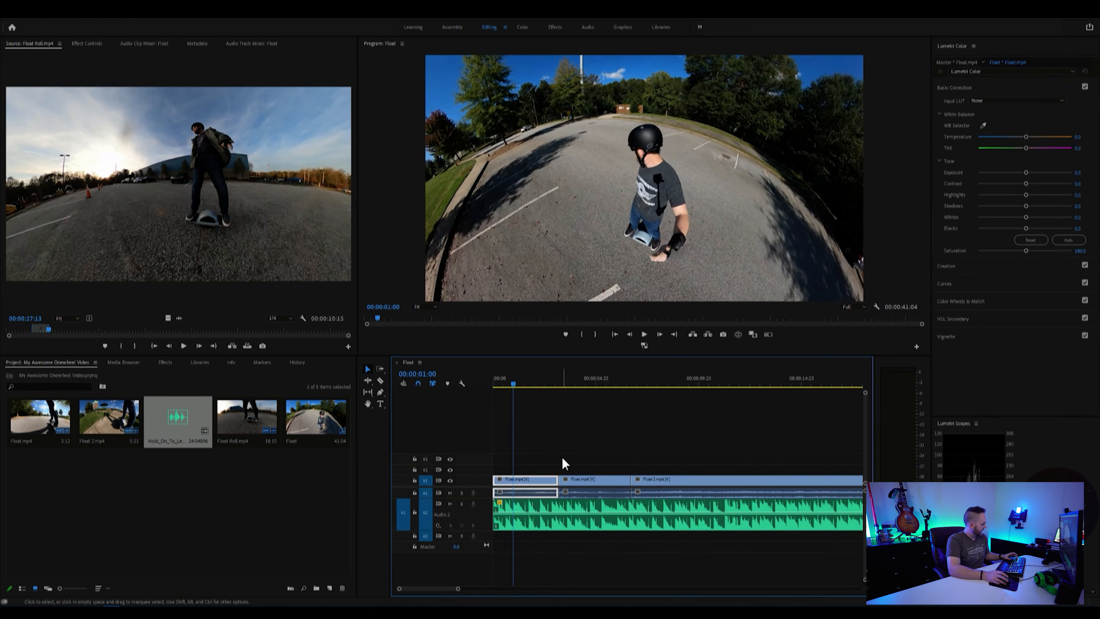
{"action": "key", "text": "ctrl+k"}
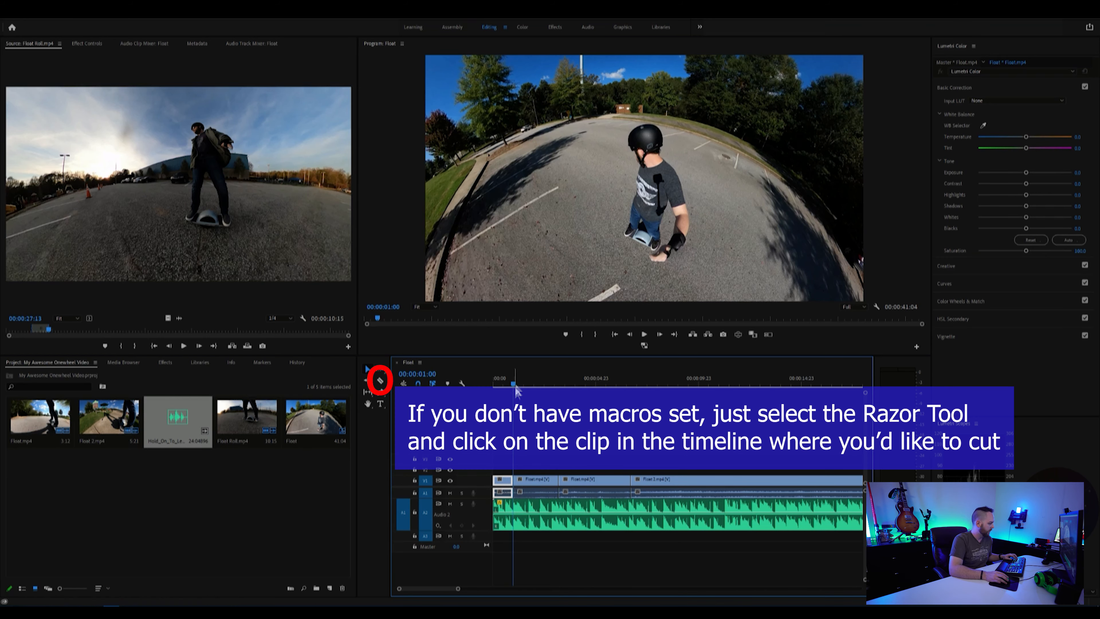
{"action": "left_click", "coordinate": [546, 484]}
{"action": "key", "text": "Delete"}
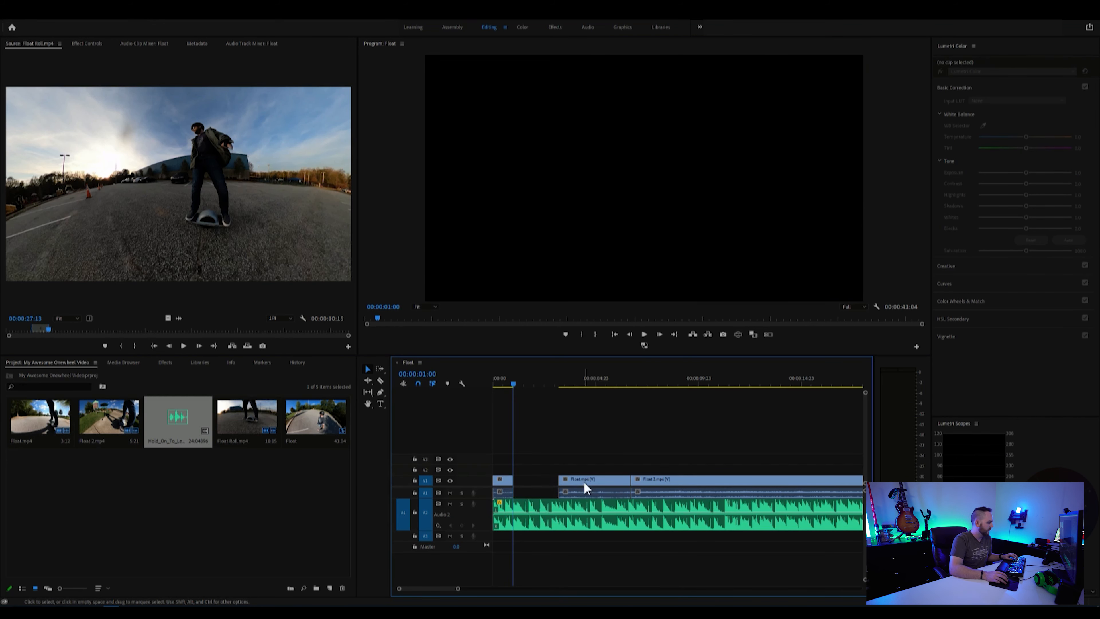
{"action": "left_click", "coordinate": [586, 480]}
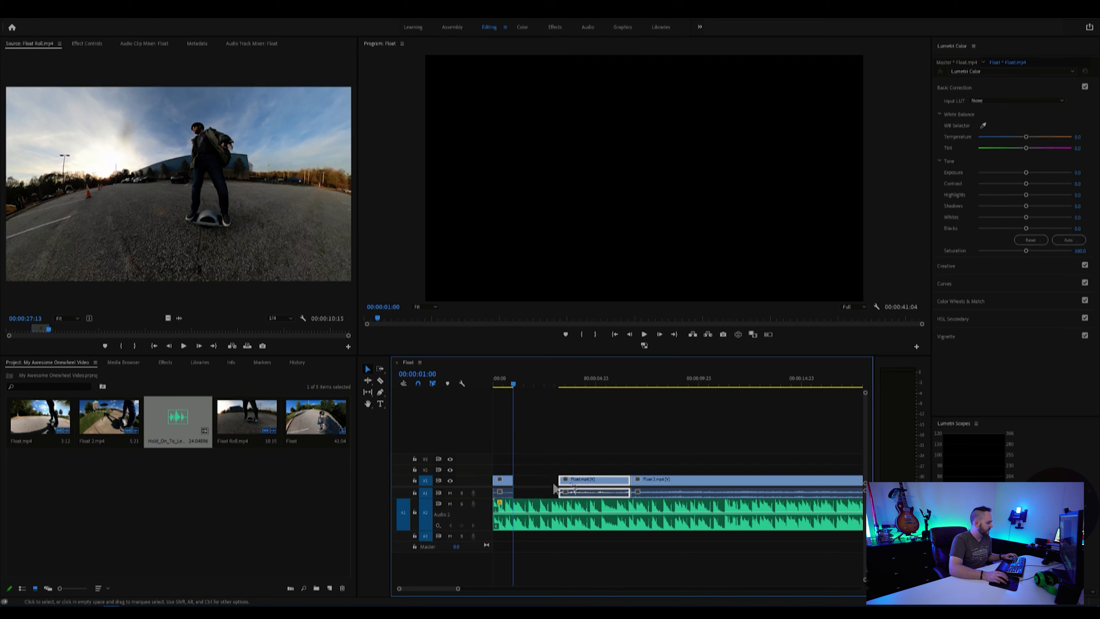
{"action": "right_click", "coordinate": [530, 481]}
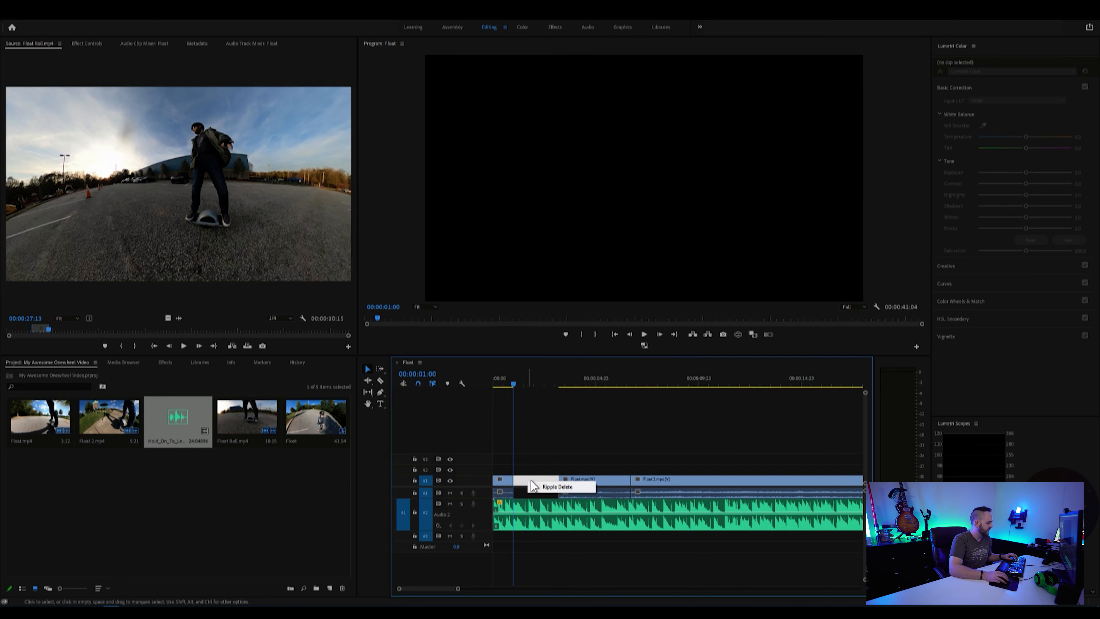
{"action": "left_click", "coordinate": [549, 489]}
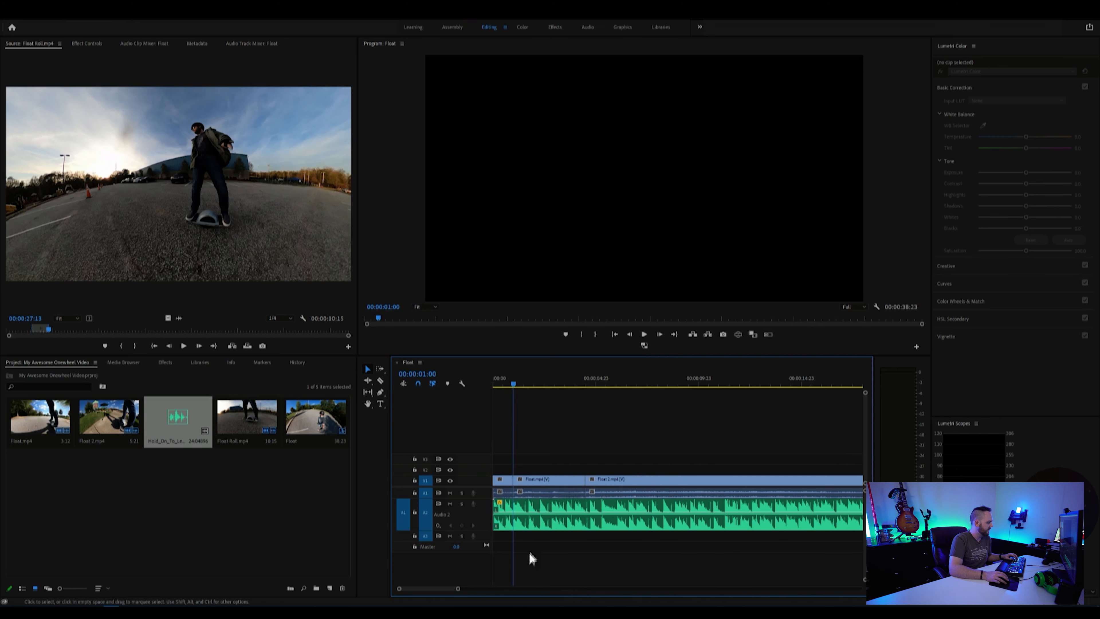
Step: Cut the second Float.mp4 clip at 00:00:01:18 and 00:00:02:21 and delete the piece between the cuts
{"action": "left_click_drag", "start_coordinate": [515, 384], "coordinate": [528, 384]}
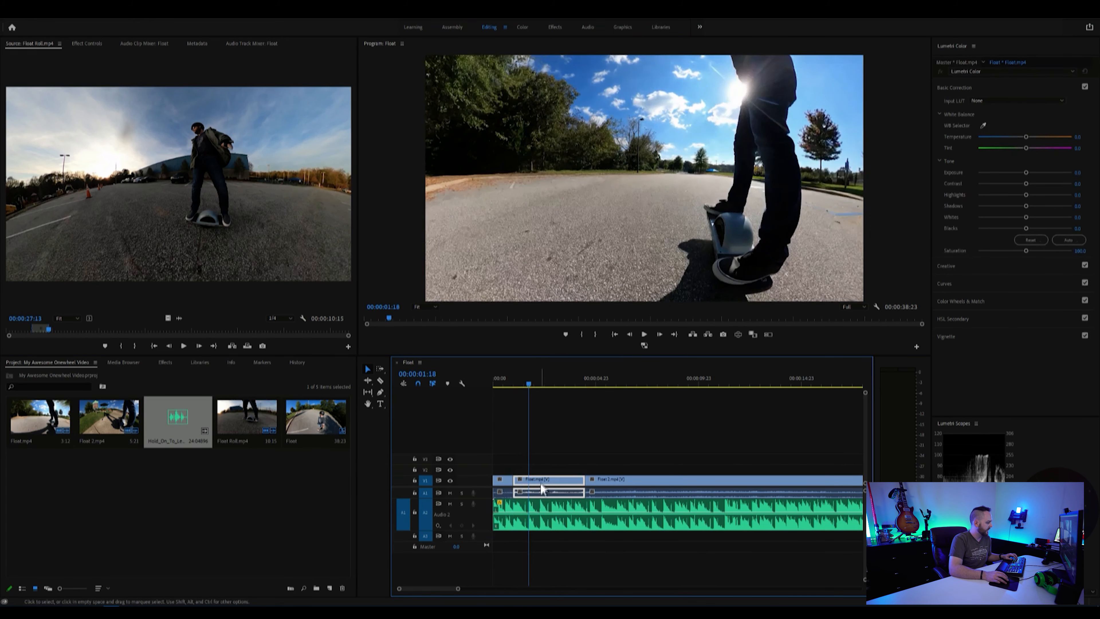
{"action": "key", "text": "ctrl+k"}
{"action": "left_click_drag", "start_coordinate": [529, 382], "coordinate": [554, 391]}
{"action": "key", "text": "ctrl+k"}
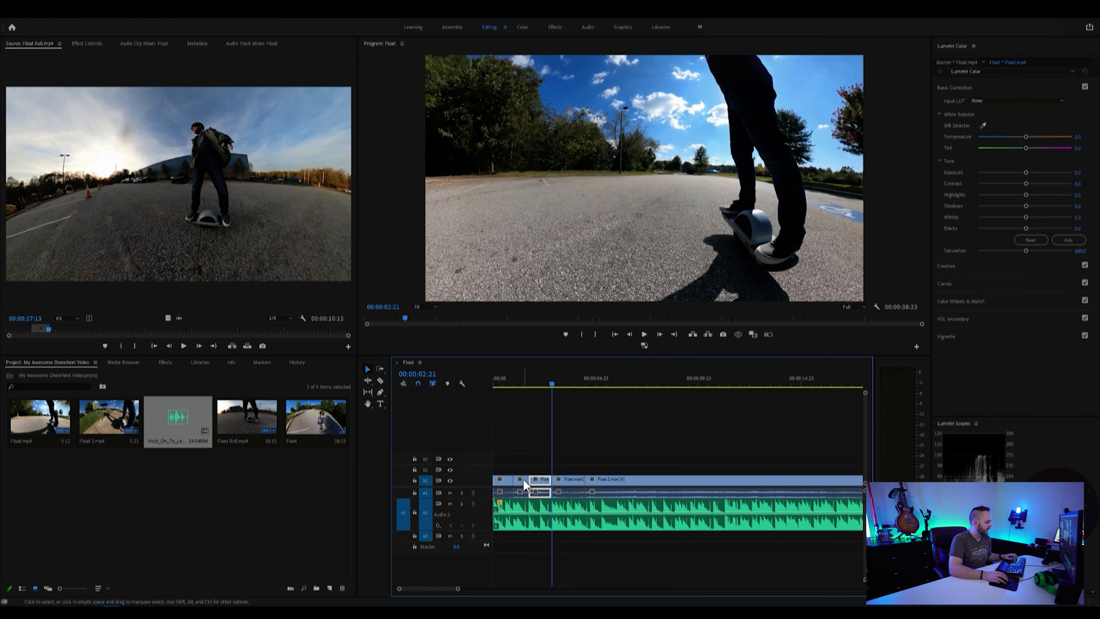
{"action": "key", "text": "Delete"}
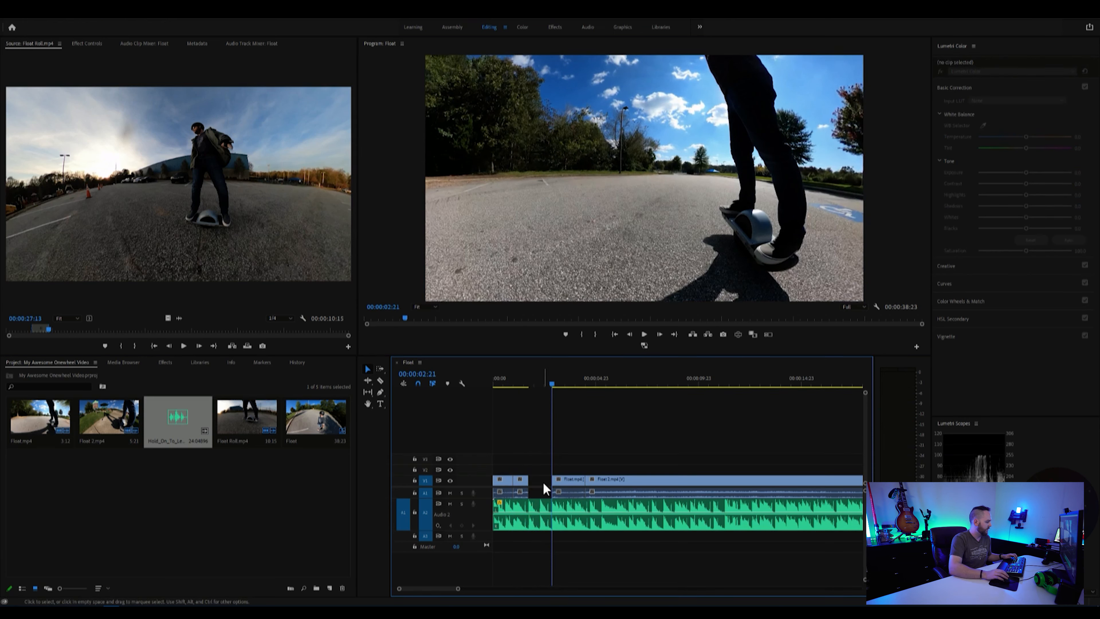
Step: Cut the first Float 2.mp4 clip at 00:00:06:07 and move the piece before the cut onto V2 above the gap
{"action": "left_click", "coordinate": [596, 480]}
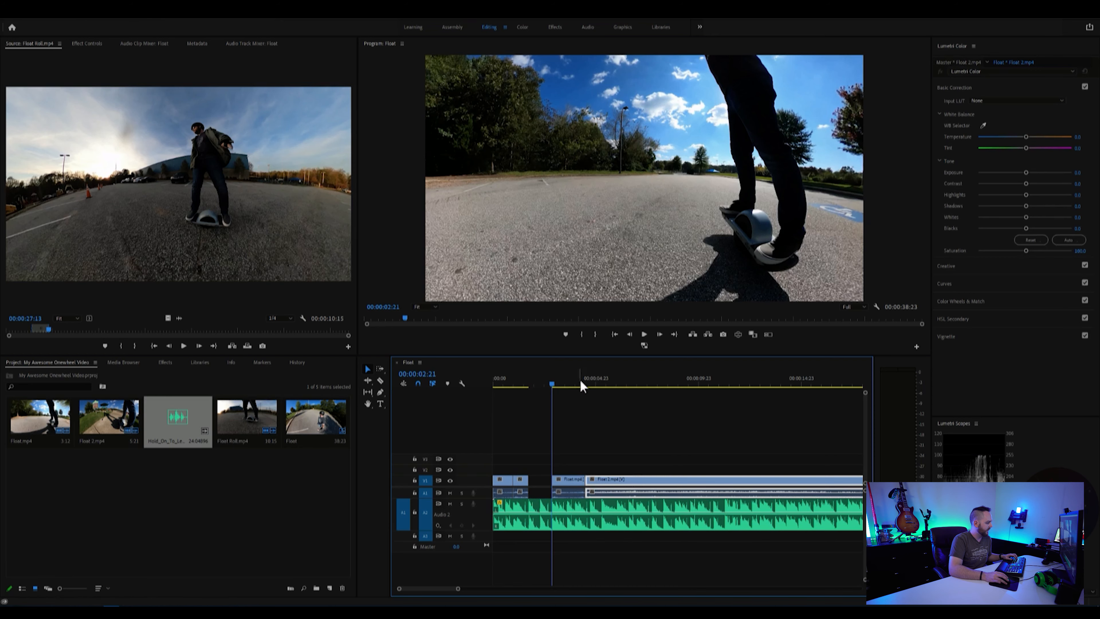
{"action": "left_click_drag", "start_coordinate": [582, 384], "coordinate": [622, 385]}
{"action": "key", "text": "ctrl+k"}
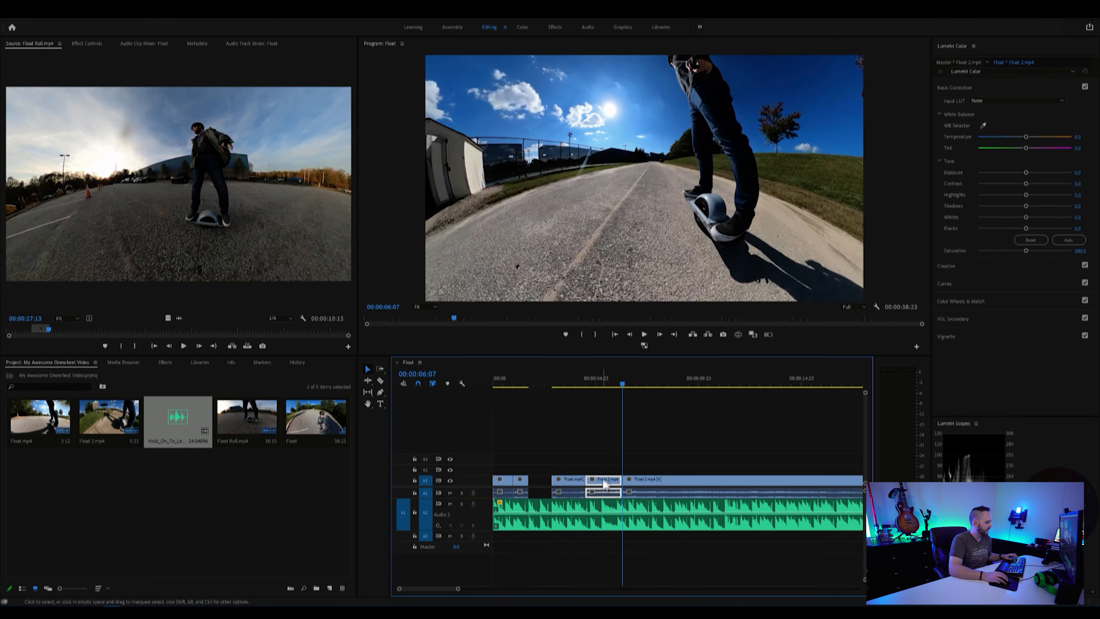
{"action": "left_click_drag", "start_coordinate": [606, 481], "coordinate": [551, 471]}
Step: Unlink and delete the leftover audio of the last Float.mp4 piece, and move the V2 piece down into the gap on V1
{"action": "left_click", "coordinate": [567, 492]}
{"action": "right_click", "coordinate": [572, 493]}
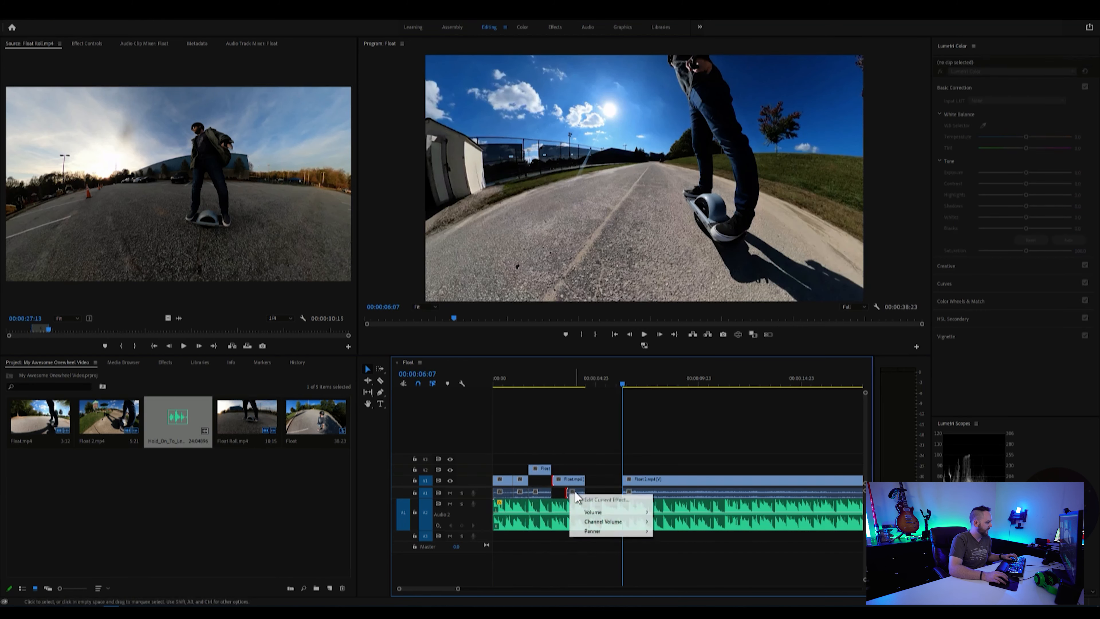
{"action": "key", "text": "Escape"}
{"action": "left_click", "coordinate": [579, 493]}
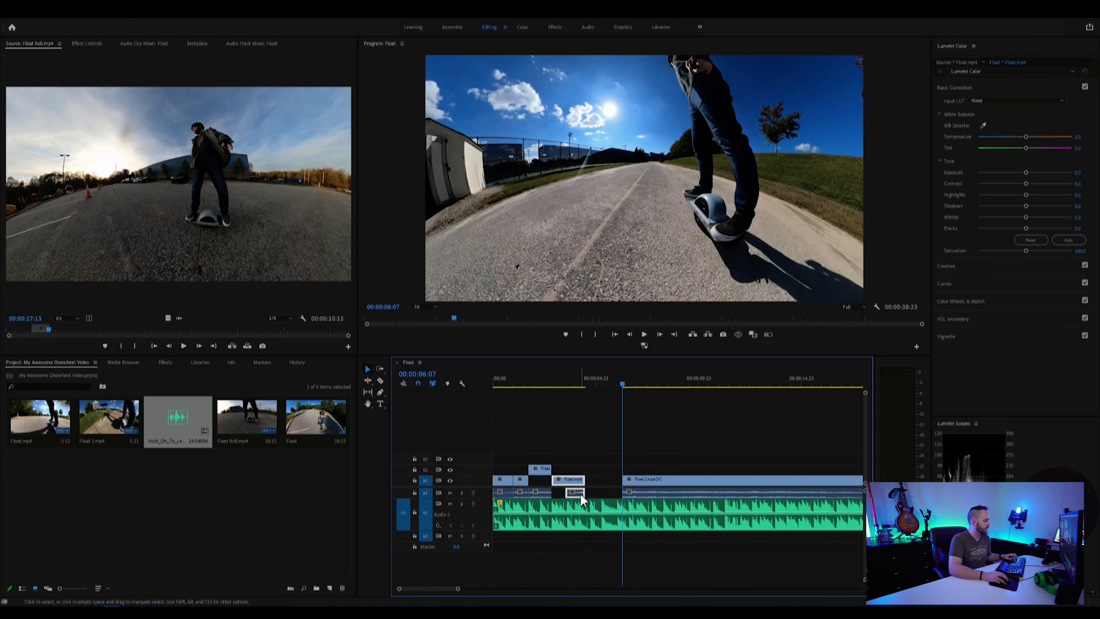
{"action": "right_click", "coordinate": [580, 492]}
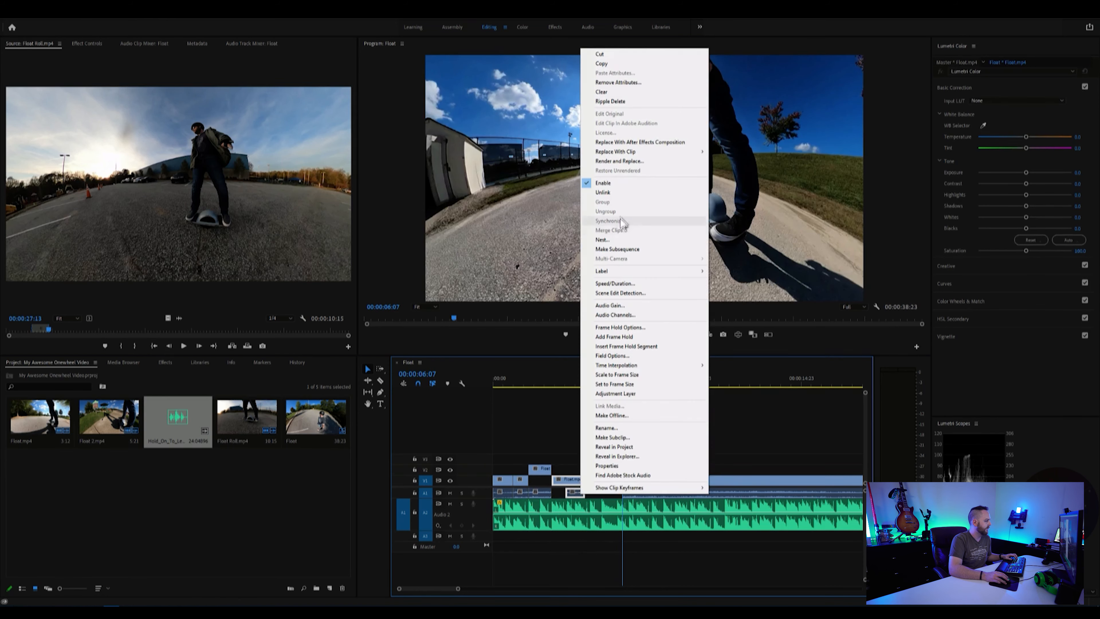
{"action": "left_click", "coordinate": [620, 192]}
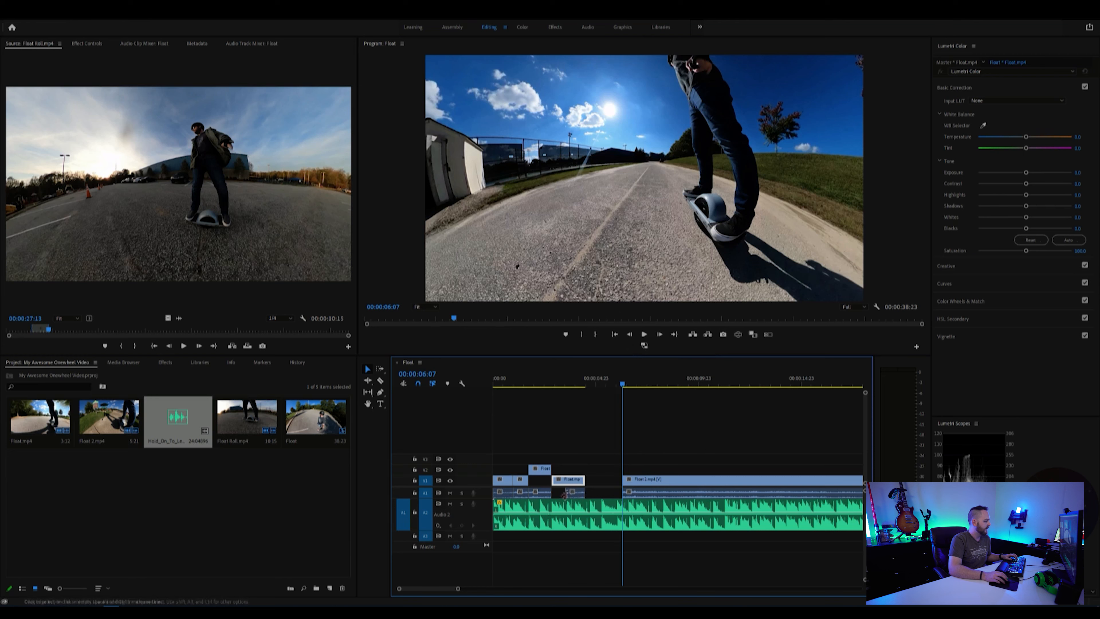
{"action": "left_click", "coordinate": [576, 494]}
{"action": "key", "text": "Delete"}
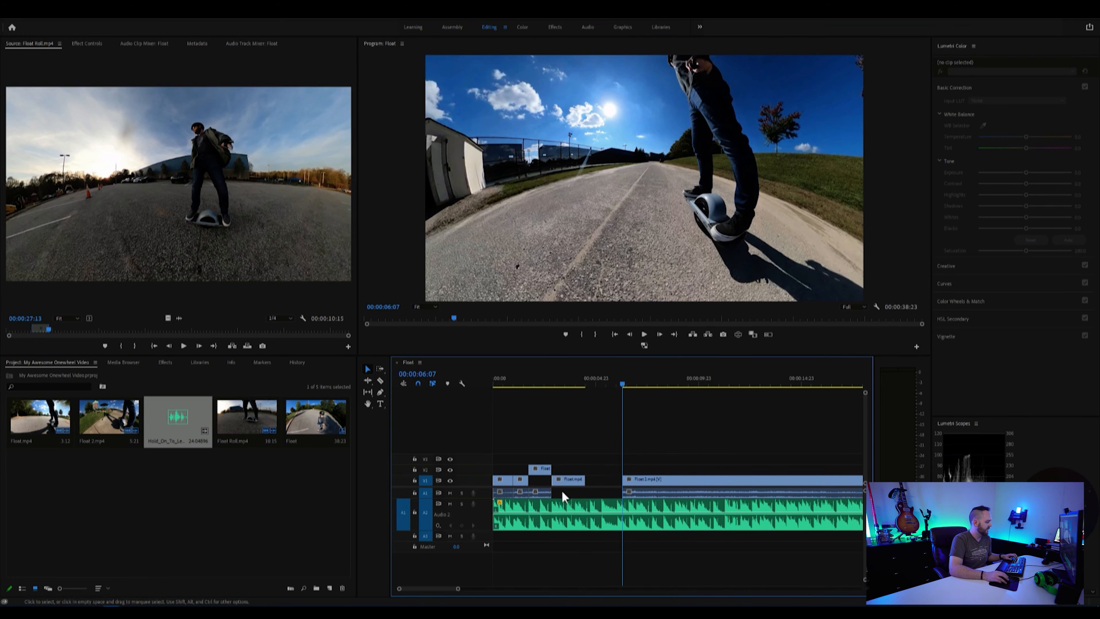
{"action": "left_click_drag", "start_coordinate": [544, 468], "coordinate": [544, 479]}
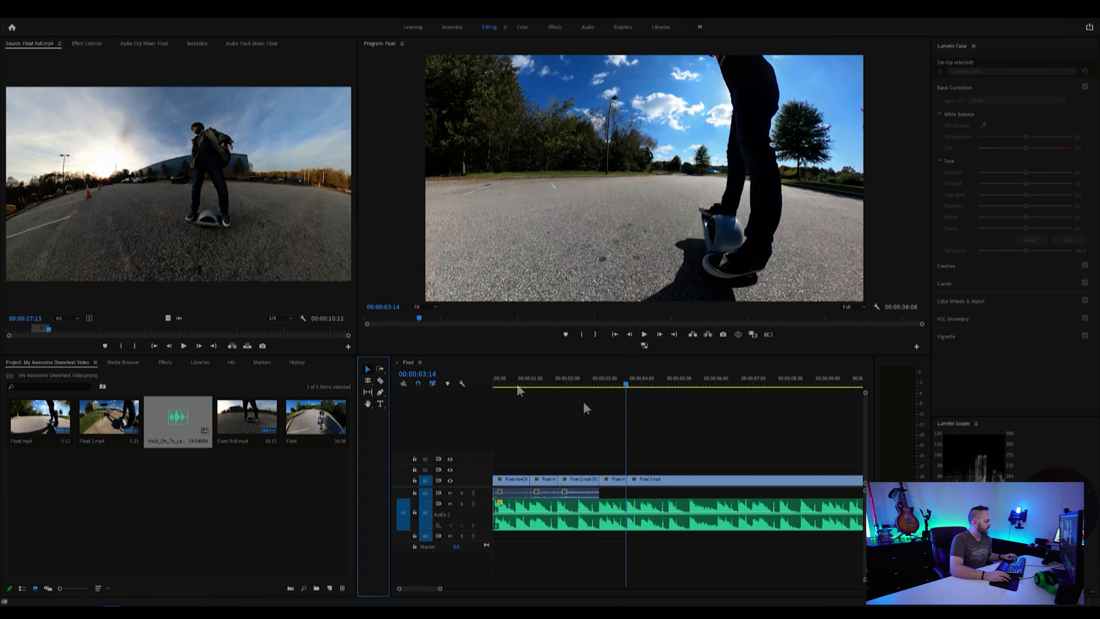
Step: Cut the Float 2.mp4 footage at 00:00:04:17 and 00:00:05:08, and delete the rest of the clip after 00:00:05:08
{"action": "left_click_drag", "start_coordinate": [628, 384], "coordinate": [668, 386]}
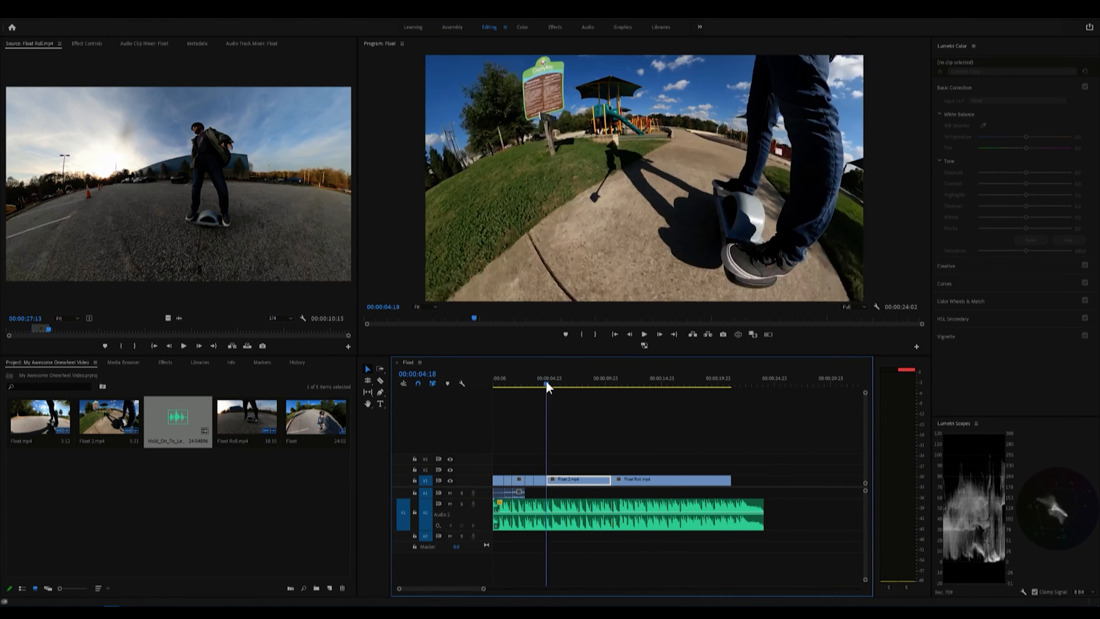
{"action": "left_click_drag", "start_coordinate": [545, 386], "coordinate": [553, 385]}
{"action": "key", "text": "ctrl+k"}
{"action": "left_click", "coordinate": [577, 481]}
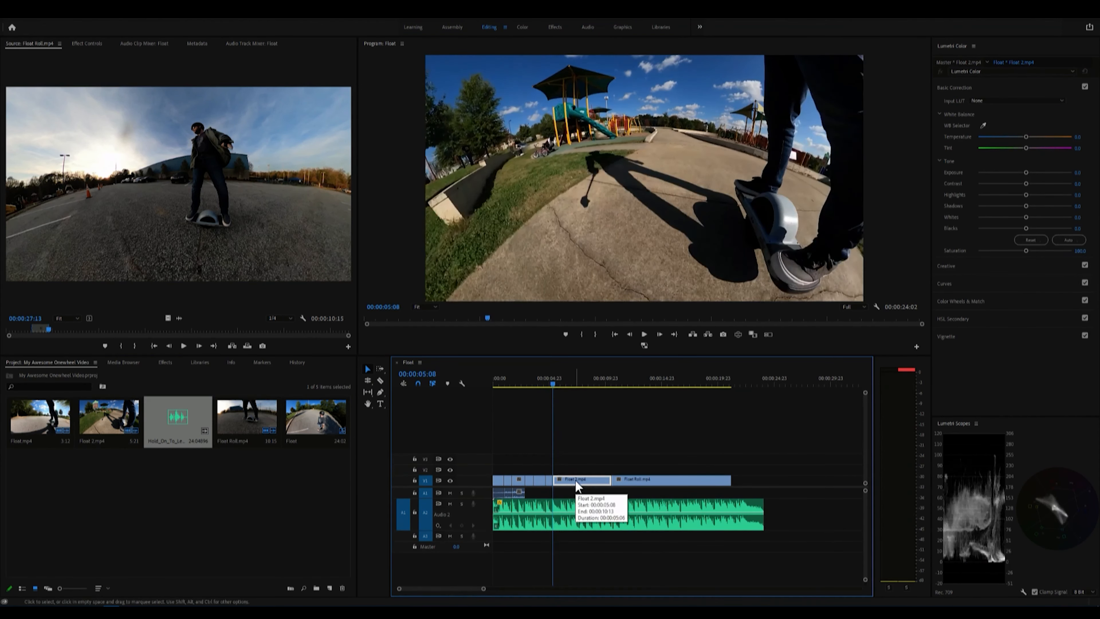
{"action": "key", "text": "Delete"}
Step: Move the Float Roll.mp4 clip back to 00:00:05:08, and cut it at 00:00:08:06, deleting the remainder
{"action": "left_click_drag", "start_coordinate": [632, 482], "coordinate": [572, 483]}
{"action": "left_click_drag", "start_coordinate": [563, 384], "coordinate": [588, 385]}
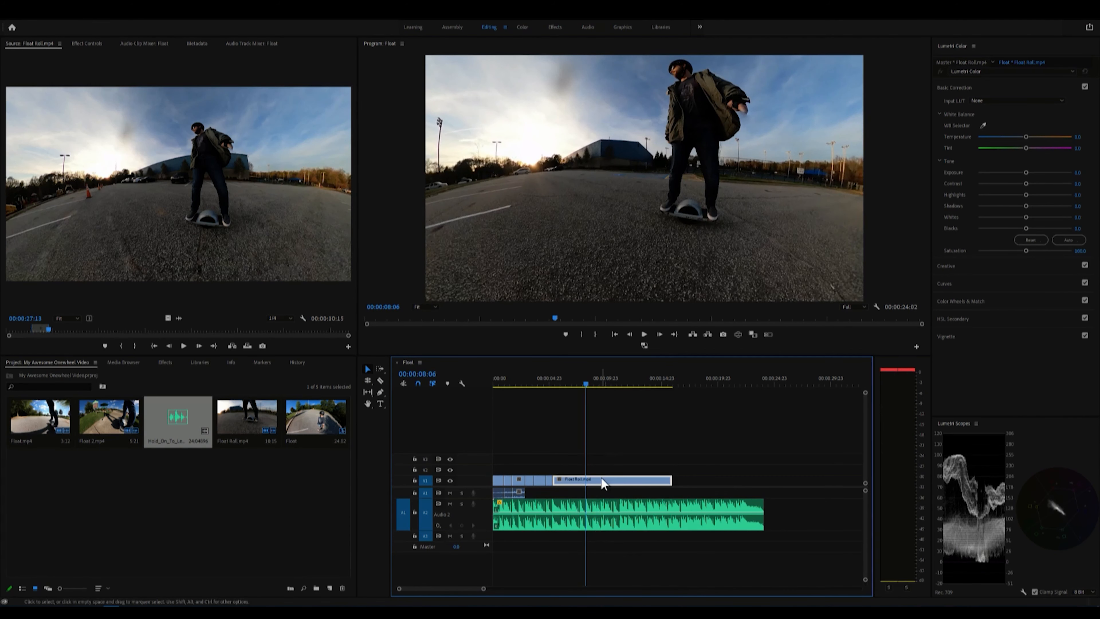
{"action": "key", "text": "ctrl+k"}
{"action": "left_click", "coordinate": [618, 482]}
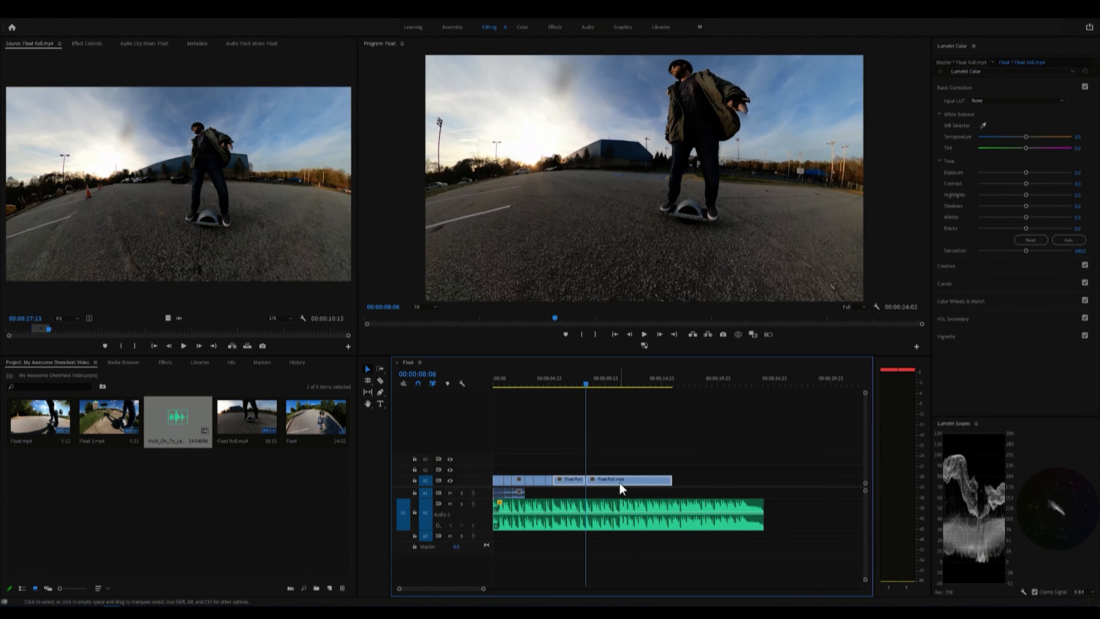
{"action": "key", "text": "Delete"}
Step: Cut the music clip at 00:00:08:06 and delete the part beyond the end of the video
{"action": "left_click", "coordinate": [607, 517]}
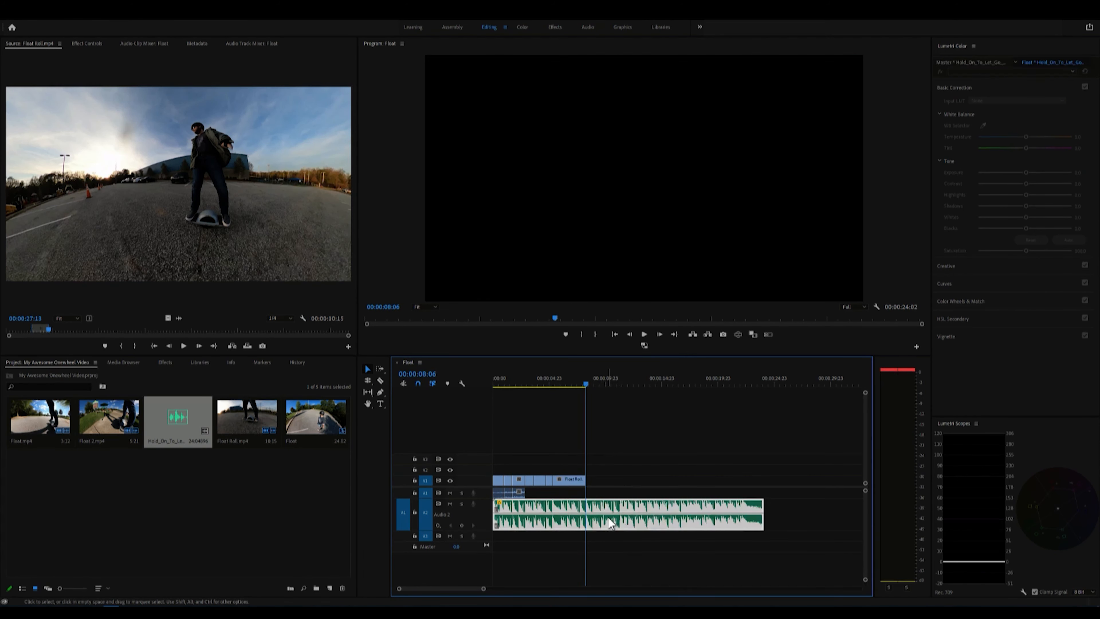
{"action": "key", "text": "ctrl+k"}
{"action": "left_click", "coordinate": [609, 517]}
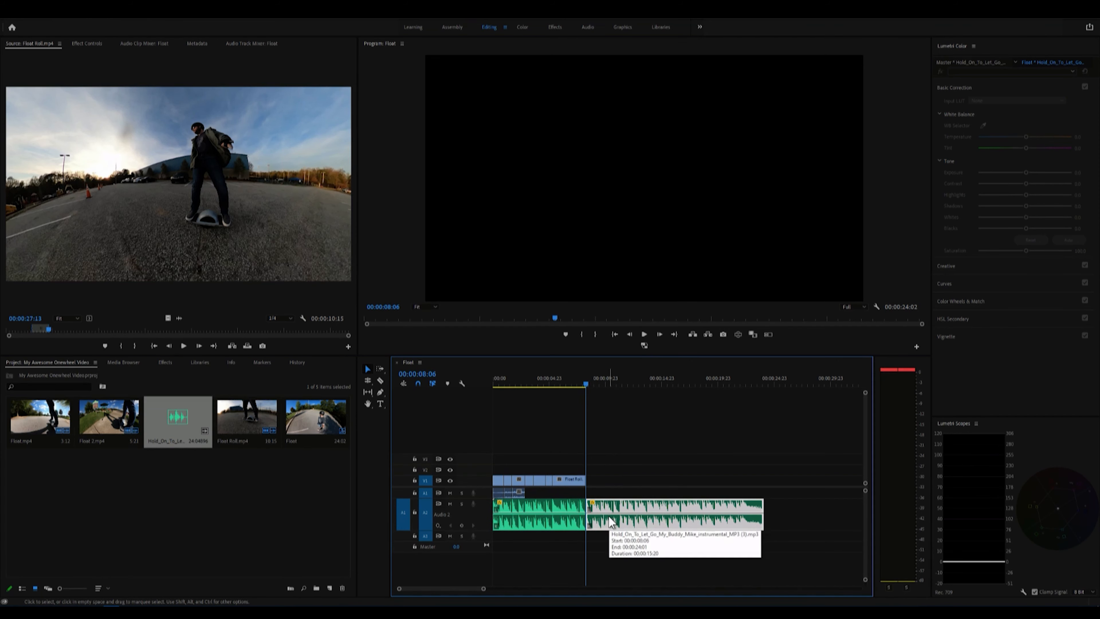
{"action": "key", "text": "Delete"}
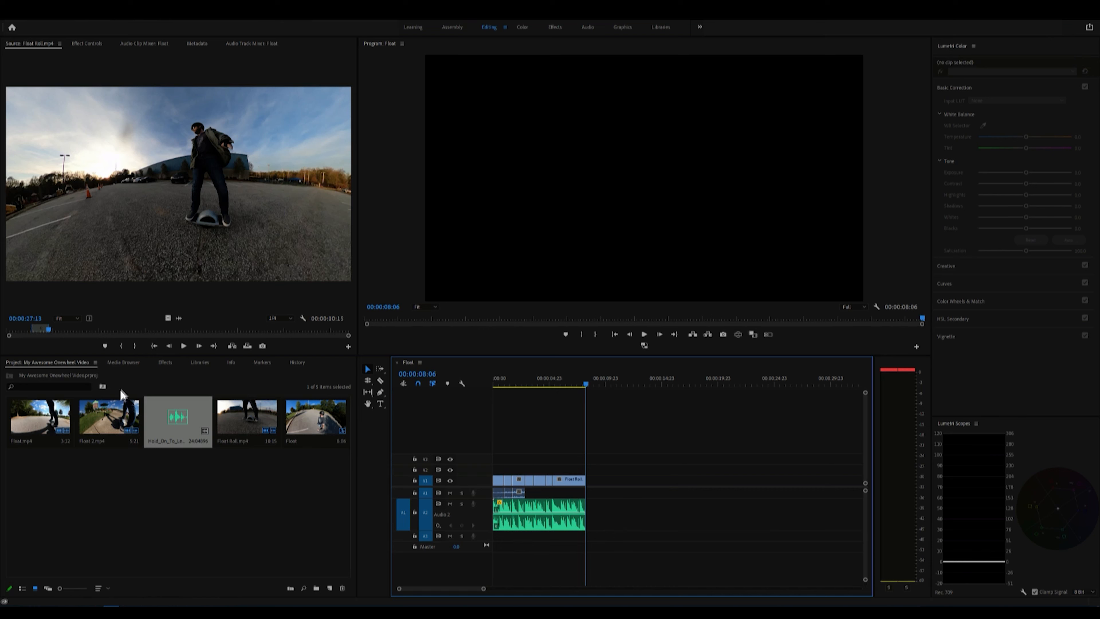
Step: Add volume keyframes near the end of the music clip, lower the final one to fade the music out, and play back the ending
{"action": "left_click_drag", "start_coordinate": [484, 588], "coordinate": [441, 589]}
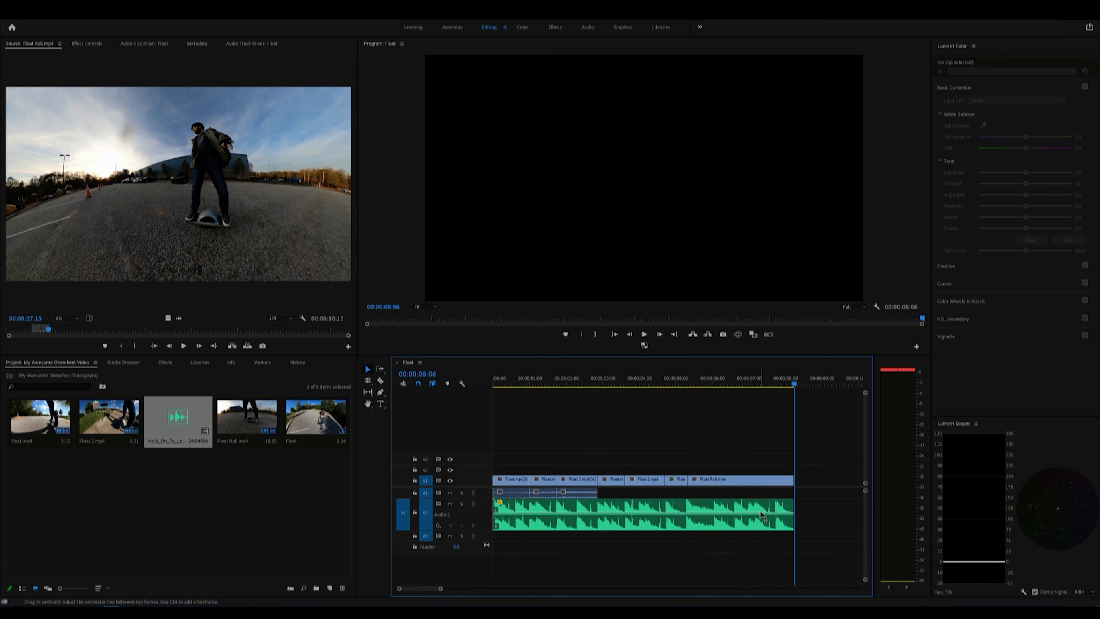
{"action": "left_click_drag", "start_coordinate": [760, 510], "coordinate": [763, 517]}
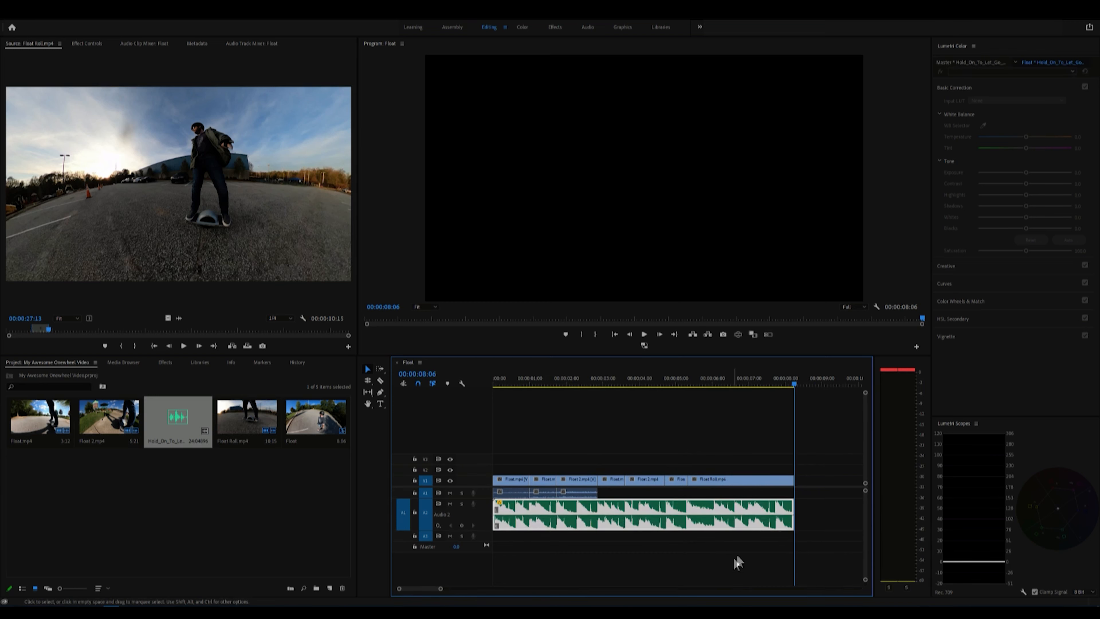
{"action": "left_click", "coordinate": [765, 515], "text": "ctrl"}
{"action": "left_click_drag", "start_coordinate": [786, 515], "coordinate": [793, 528]}
{"action": "left_click_drag", "start_coordinate": [793, 383], "coordinate": [734, 383]}
{"action": "key", "text": "space"}
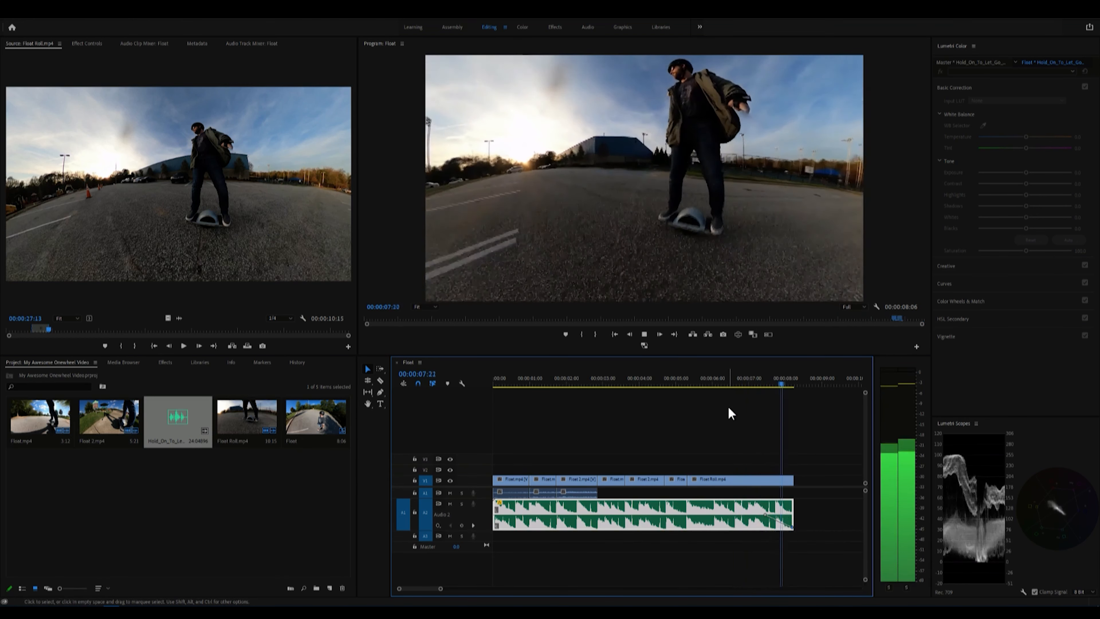
{"action": "key", "text": "space"}
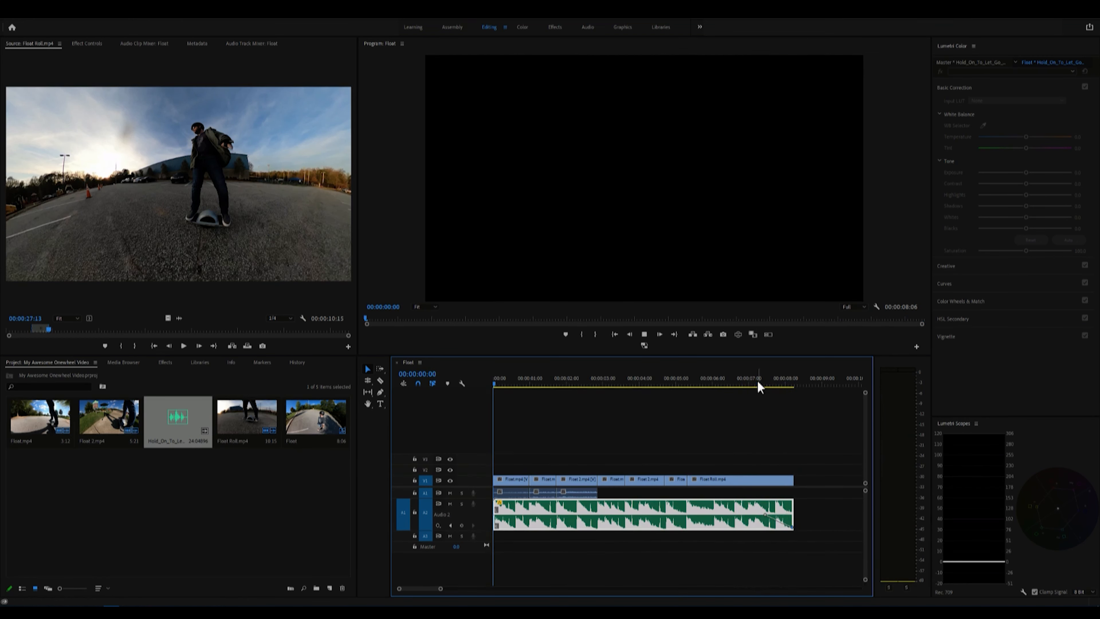
Step: Lengthen the music fade-out by moving its starting keyframe back to about 00:00:06:15, and play back the ending
{"action": "left_click_drag", "start_coordinate": [758, 380], "coordinate": [735, 383]}
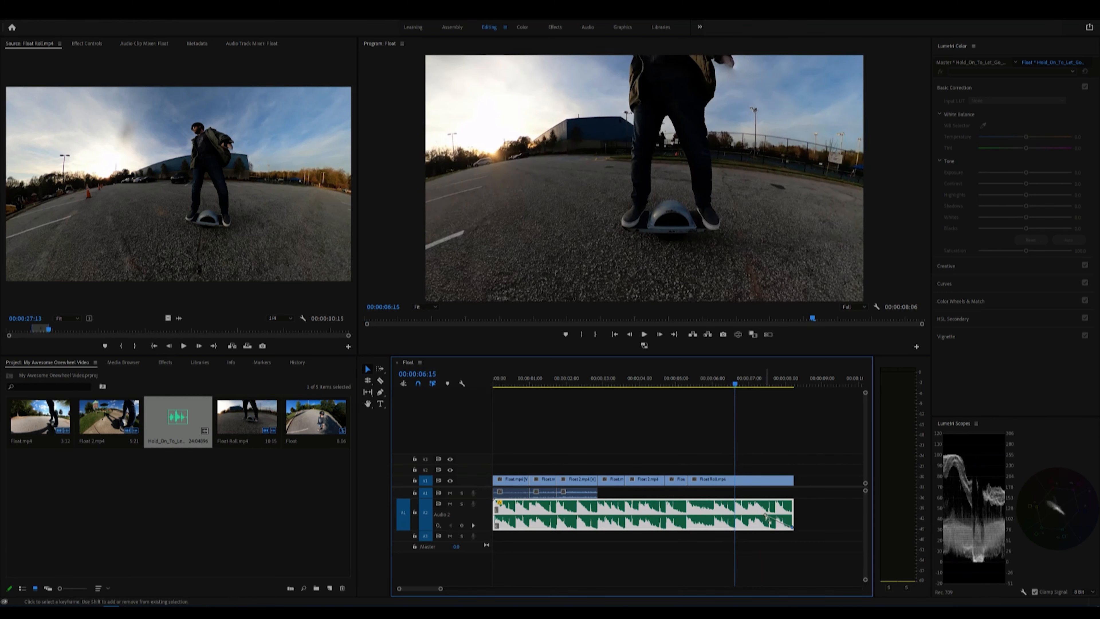
{"action": "left_click_drag", "start_coordinate": [765, 514], "coordinate": [754, 514]}
{"action": "left_click_drag", "start_coordinate": [735, 386], "coordinate": [707, 392]}
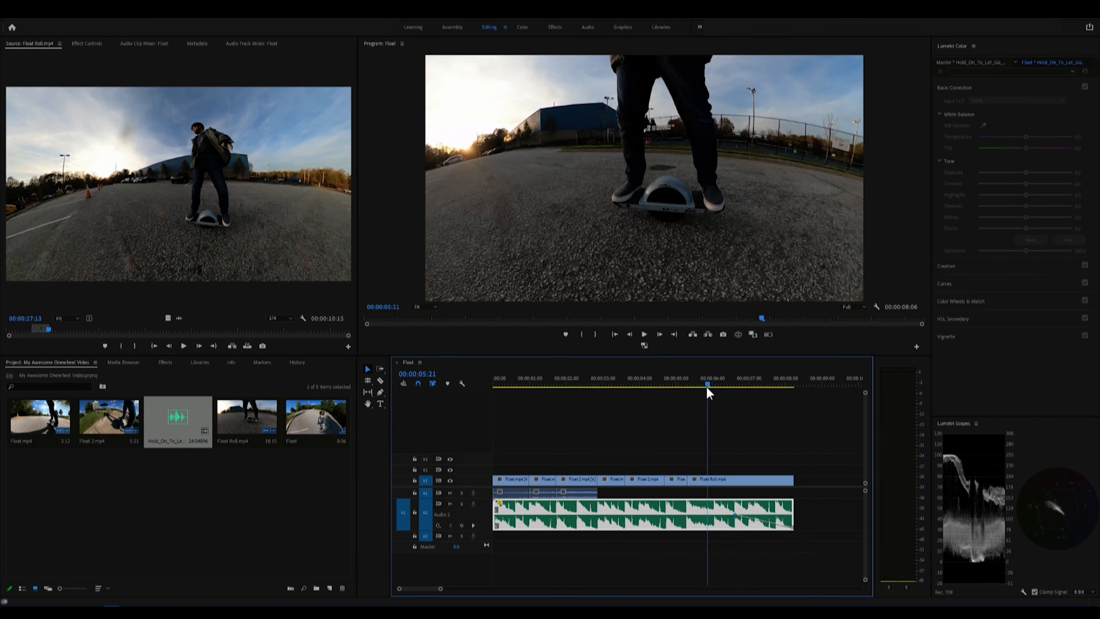
{"action": "key", "text": "space"}
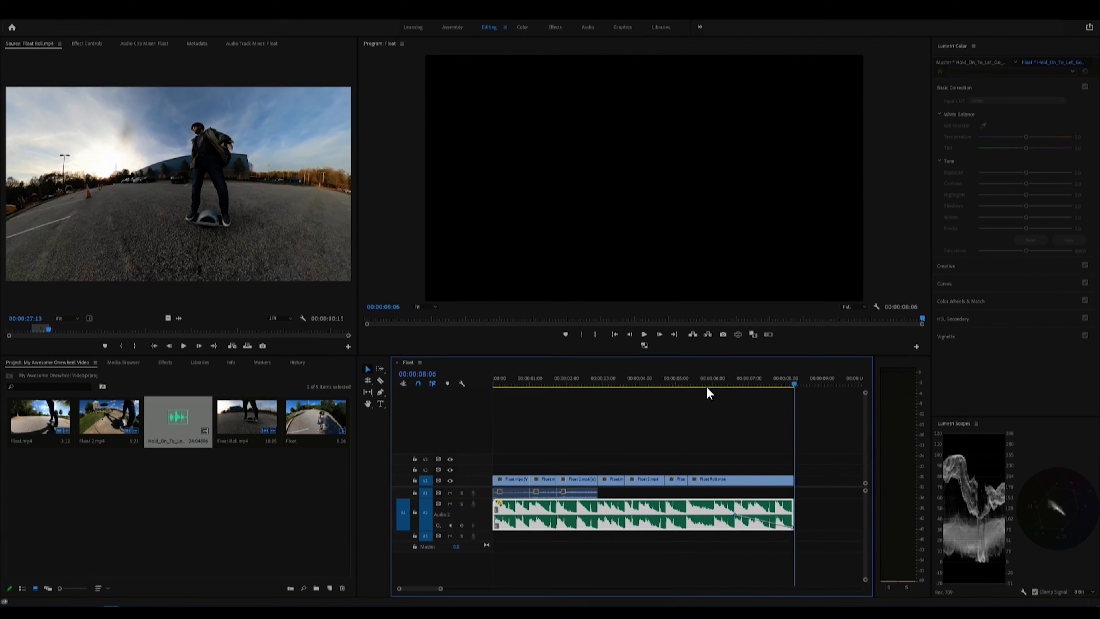
{"action": "key", "text": "Home"}
Step: Apply a Dip to Black transition to the end of the Float Roll.mp4 clip, extend it back to the music fade's start, and scrub through it
{"action": "left_click", "coordinate": [760, 383]}
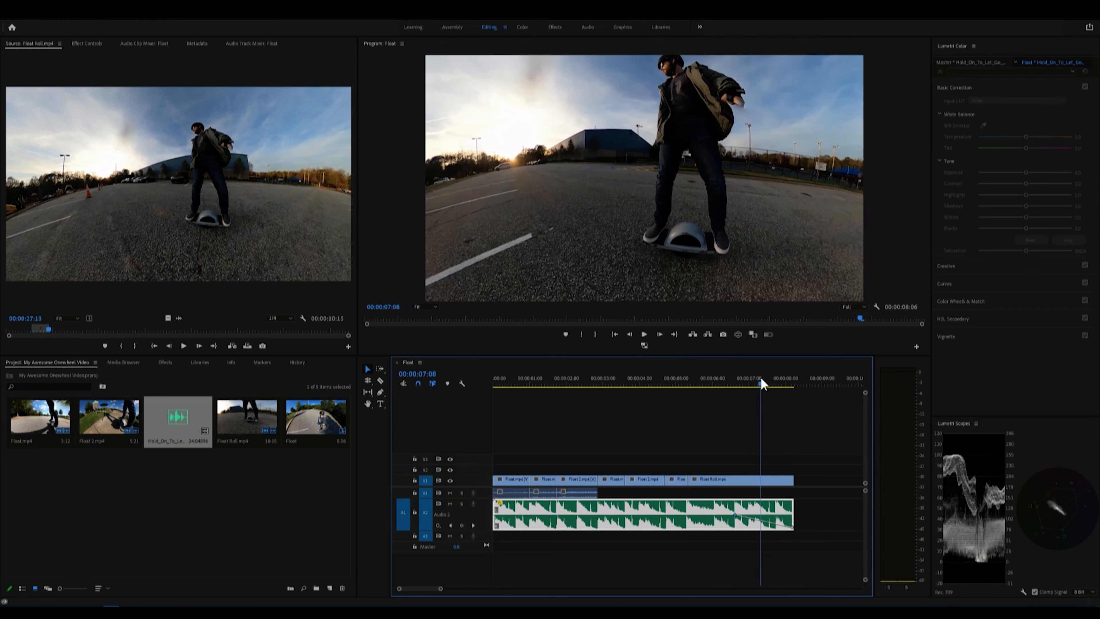
{"action": "left_click", "coordinate": [165, 362]}
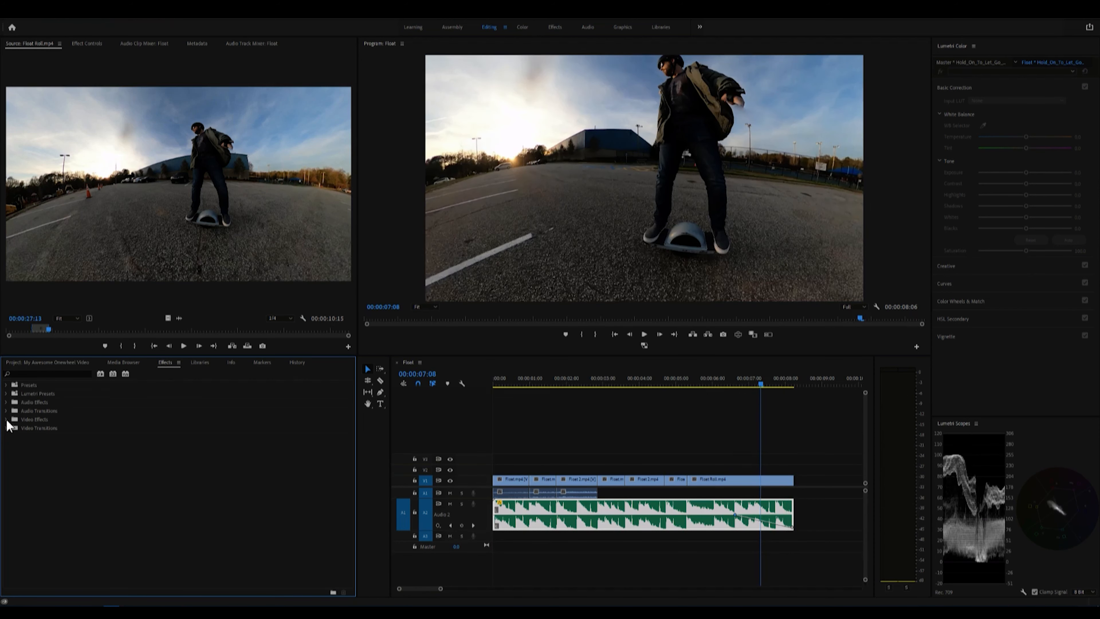
{"action": "left_click", "coordinate": [7, 428]}
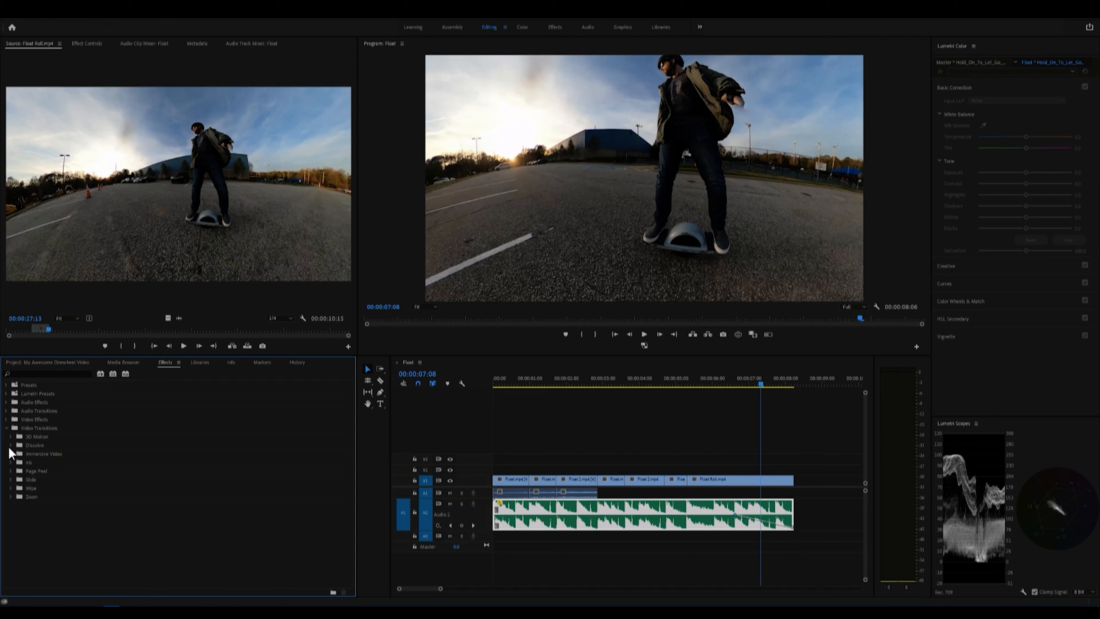
{"action": "left_click", "coordinate": [10, 445]}
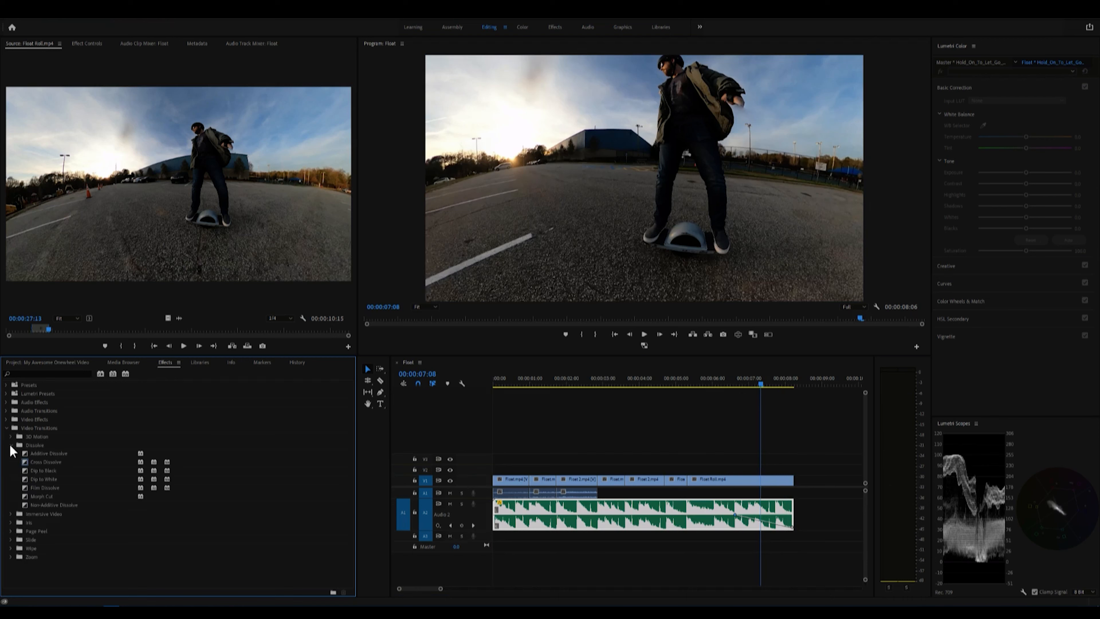
{"action": "left_click", "coordinate": [35, 471]}
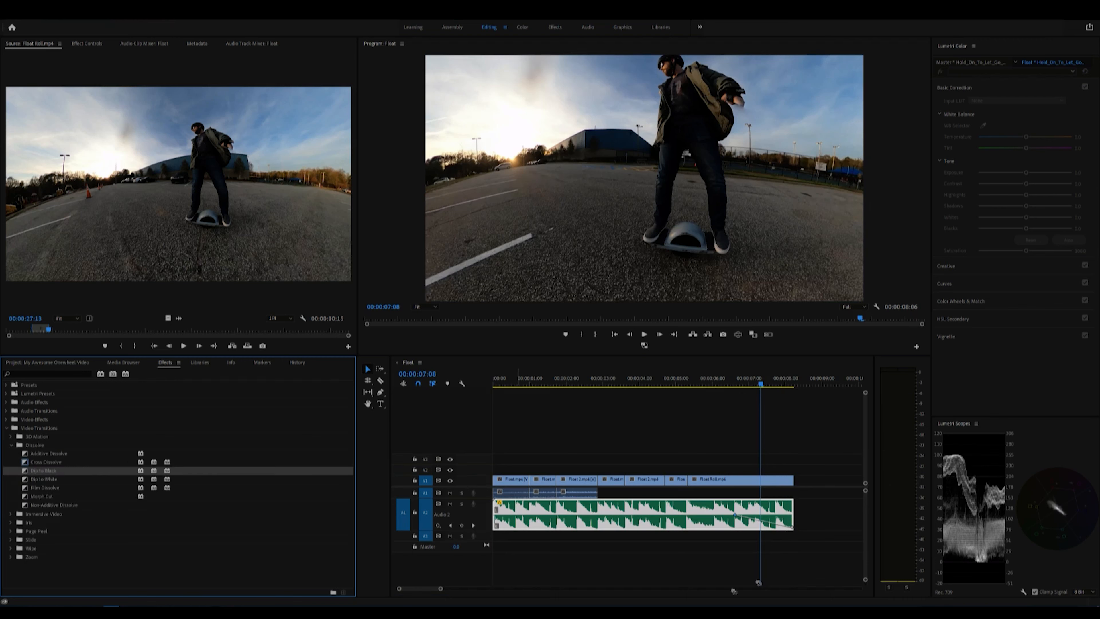
{"action": "left_click_drag", "start_coordinate": [758, 582], "coordinate": [735, 481]}
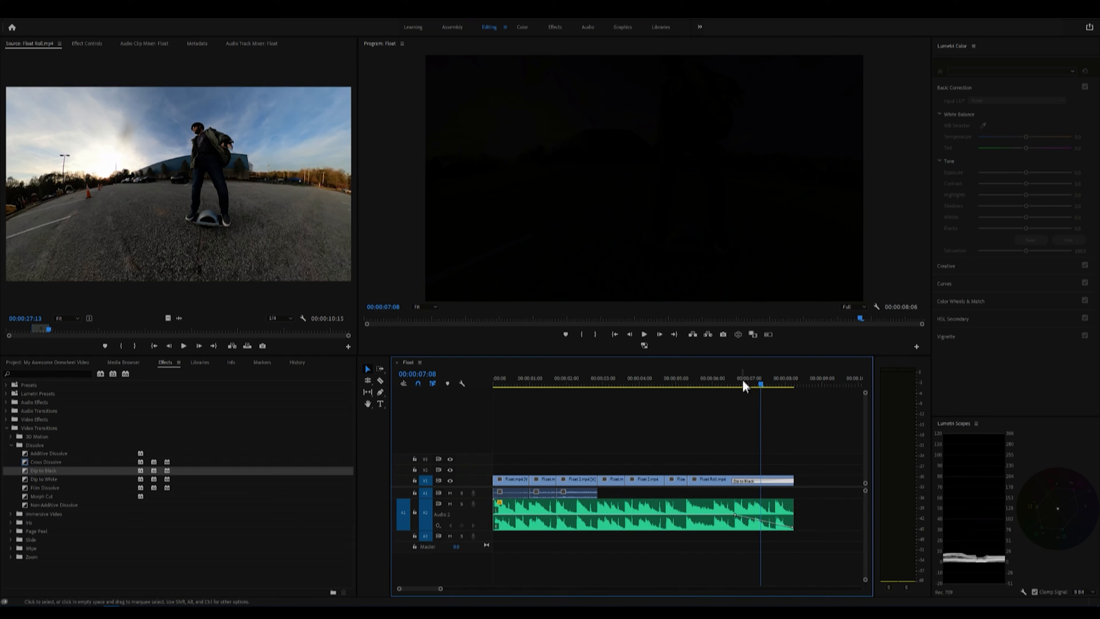
{"action": "left_click", "coordinate": [745, 388]}
{"action": "left_click_drag", "start_coordinate": [746, 388], "coordinate": [782, 385]}
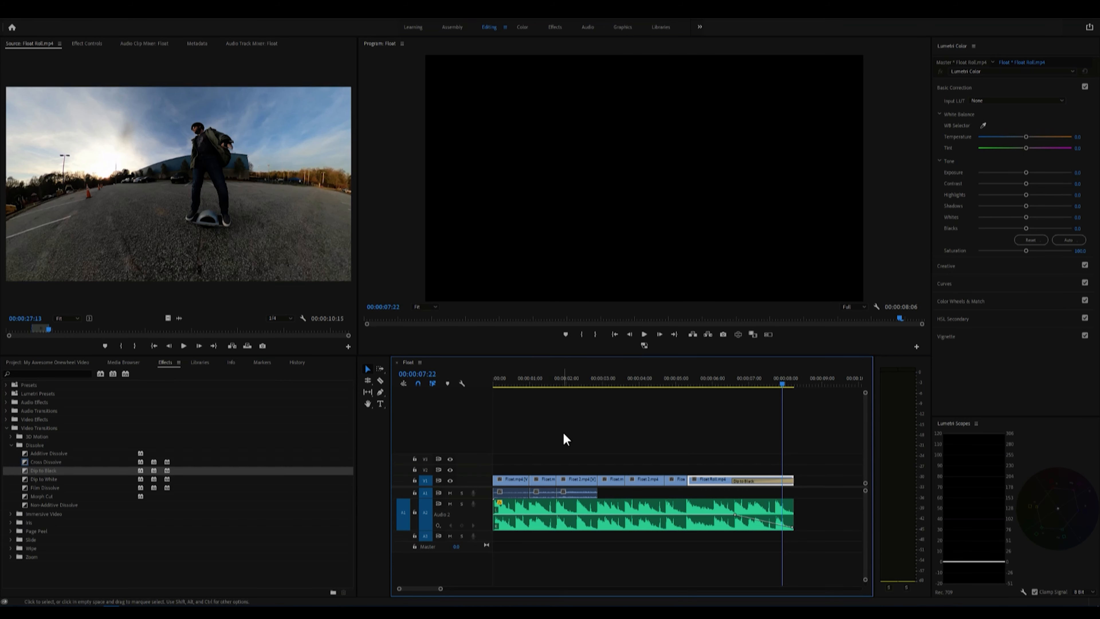
Step: Open the export settings for the Float sequence and set the output file to My Onewheel Video on the Desktop
{"action": "key", "text": "ctrl+m"}
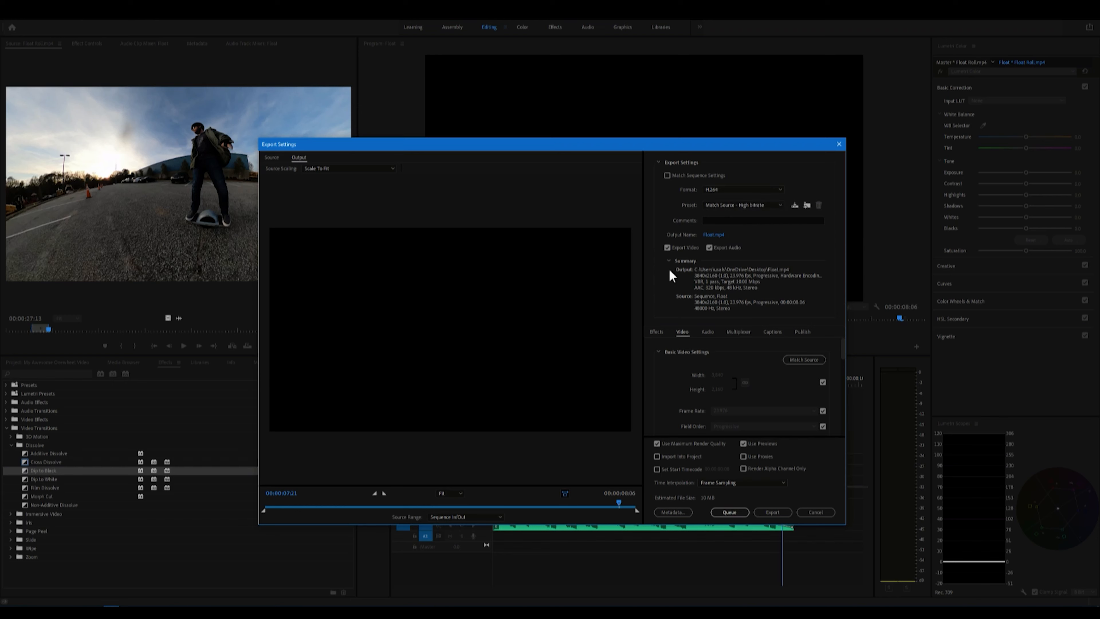
{"action": "left_click", "coordinate": [713, 234]}
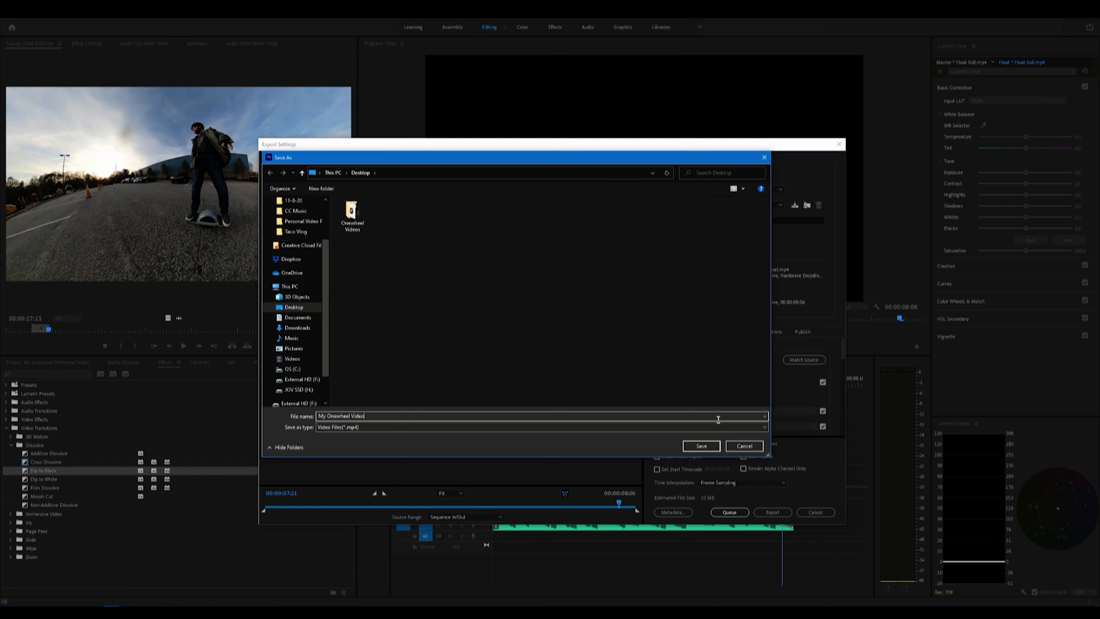
{"action": "left_click", "coordinate": [701, 446]}
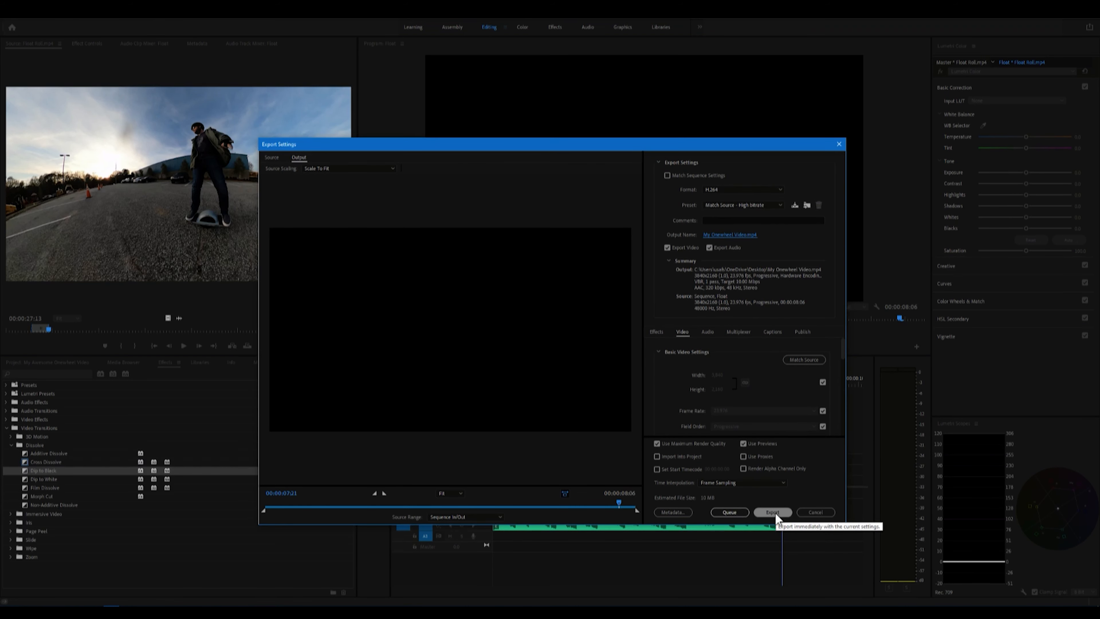